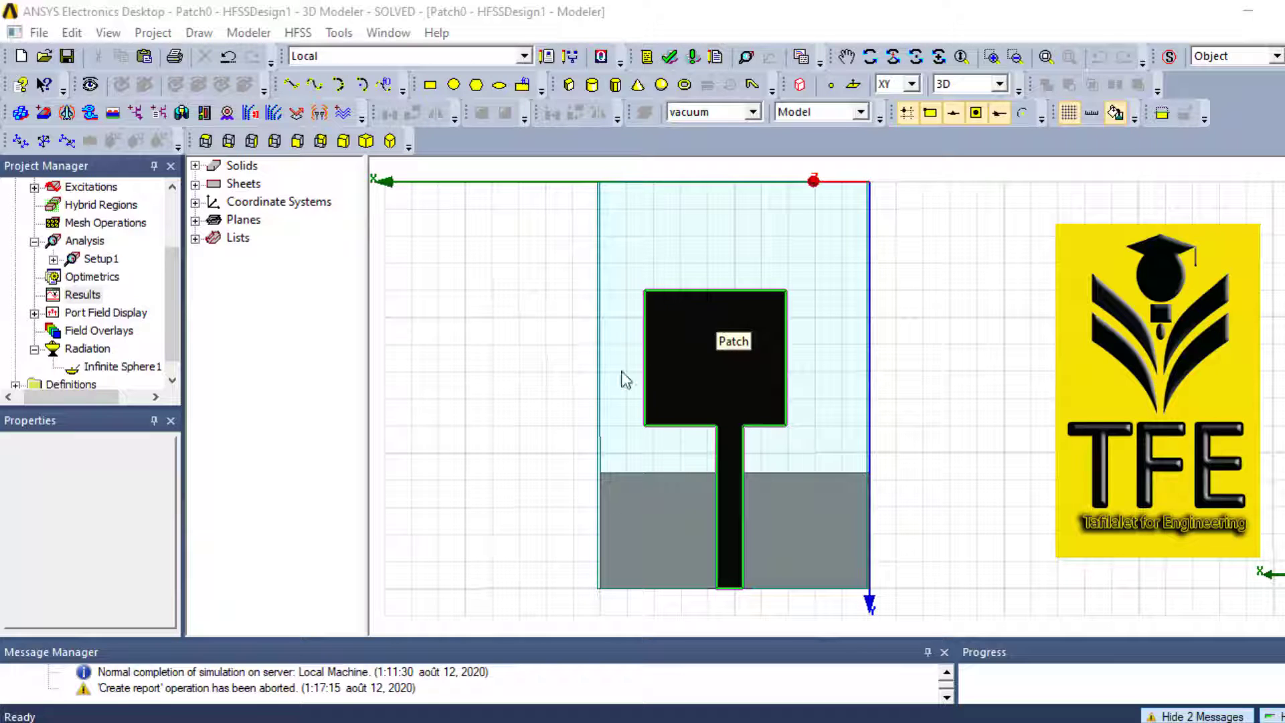
Validate the design, then plot dB(S(lumpedport,lumpedport)) from 3 to 10 GHz as a rectangular report
left_click(669, 59)
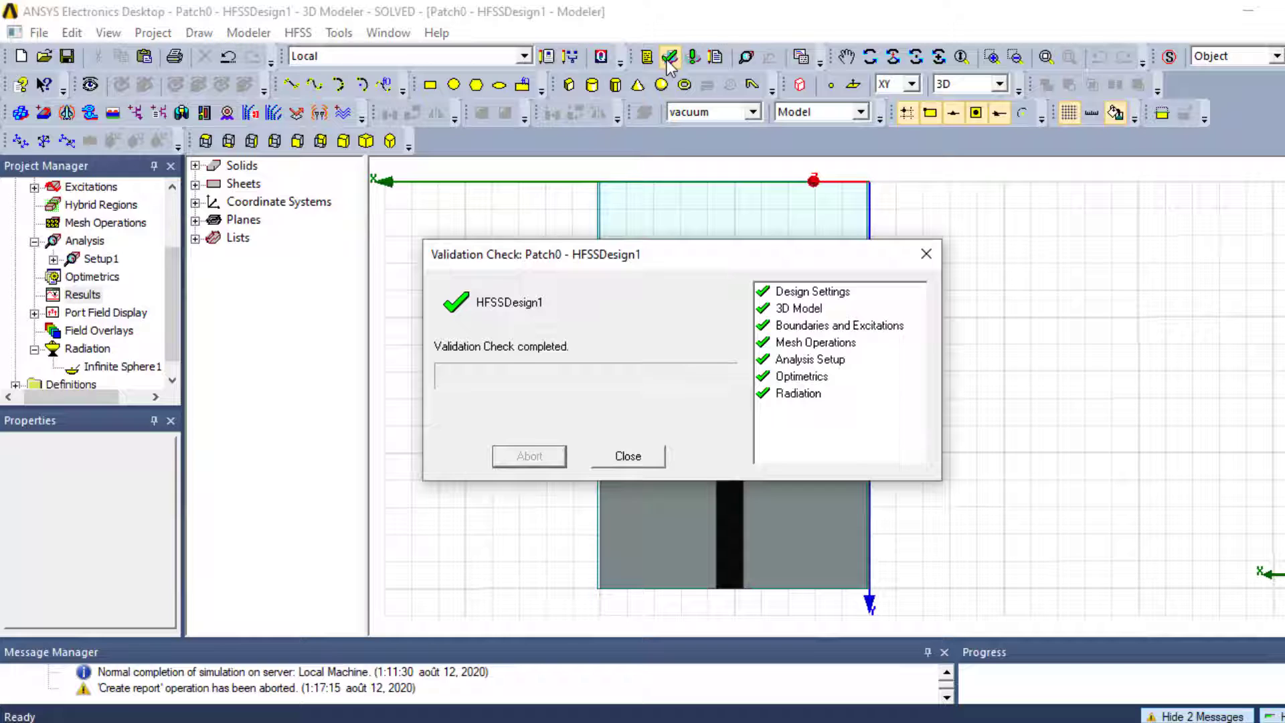
left_click(633, 461)
right_click(82, 294)
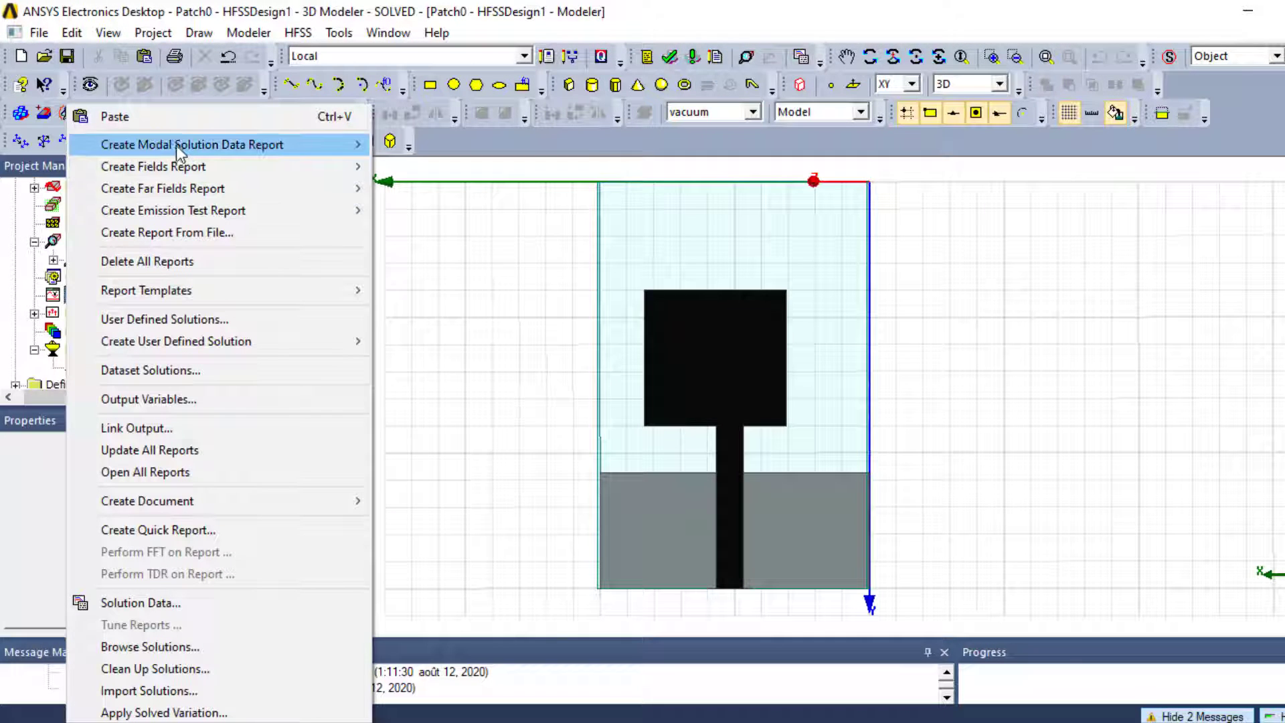
mouse_move(178, 143)
left_click(429, 143)
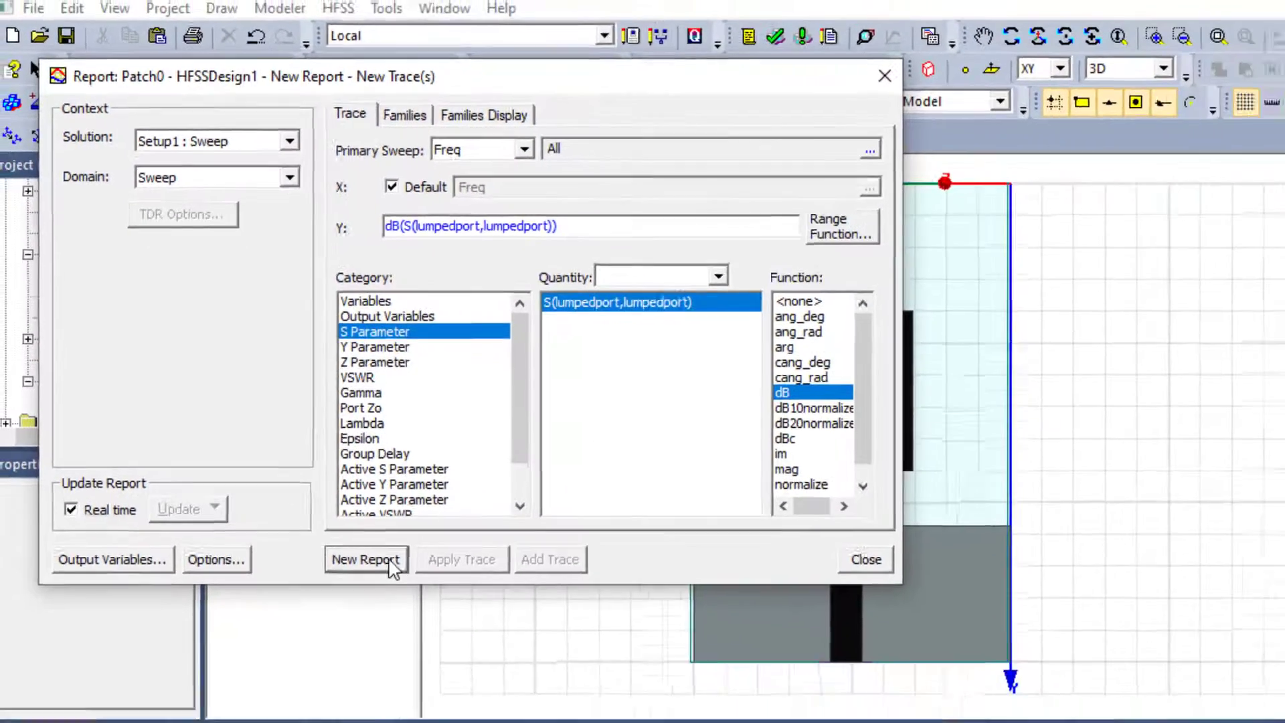
left_click(436, 617)
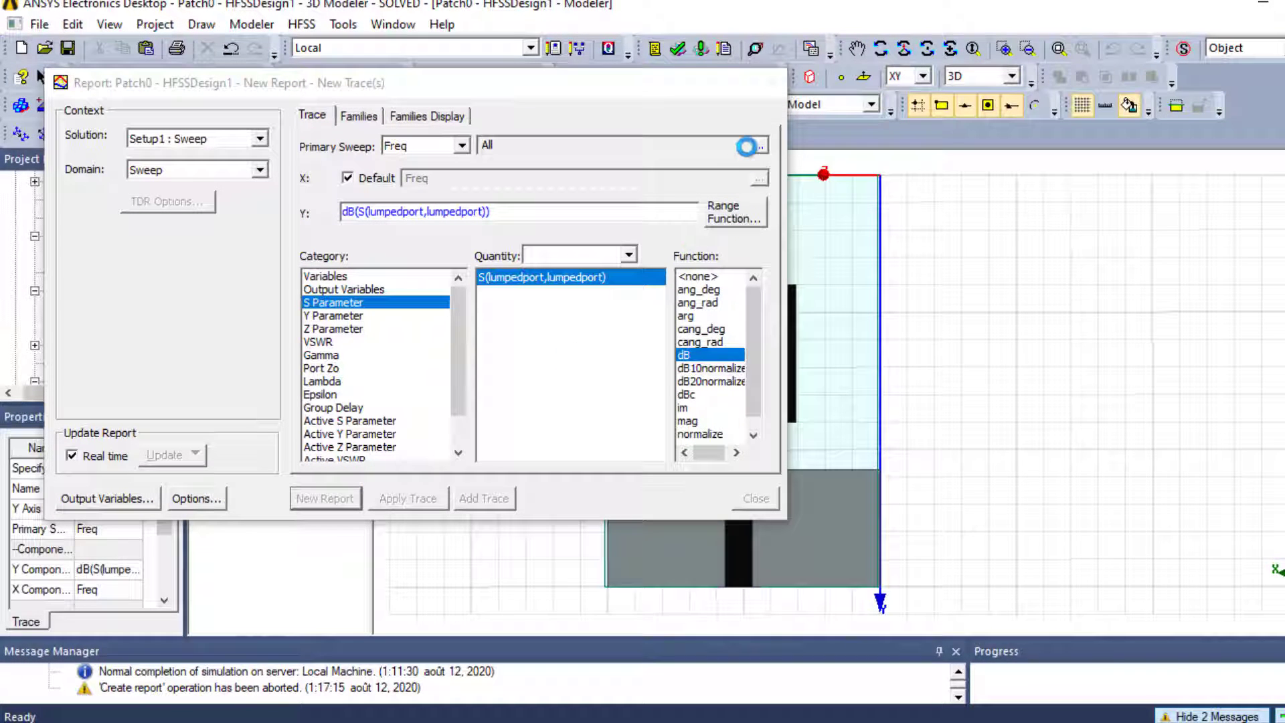
left_click(770, 81)
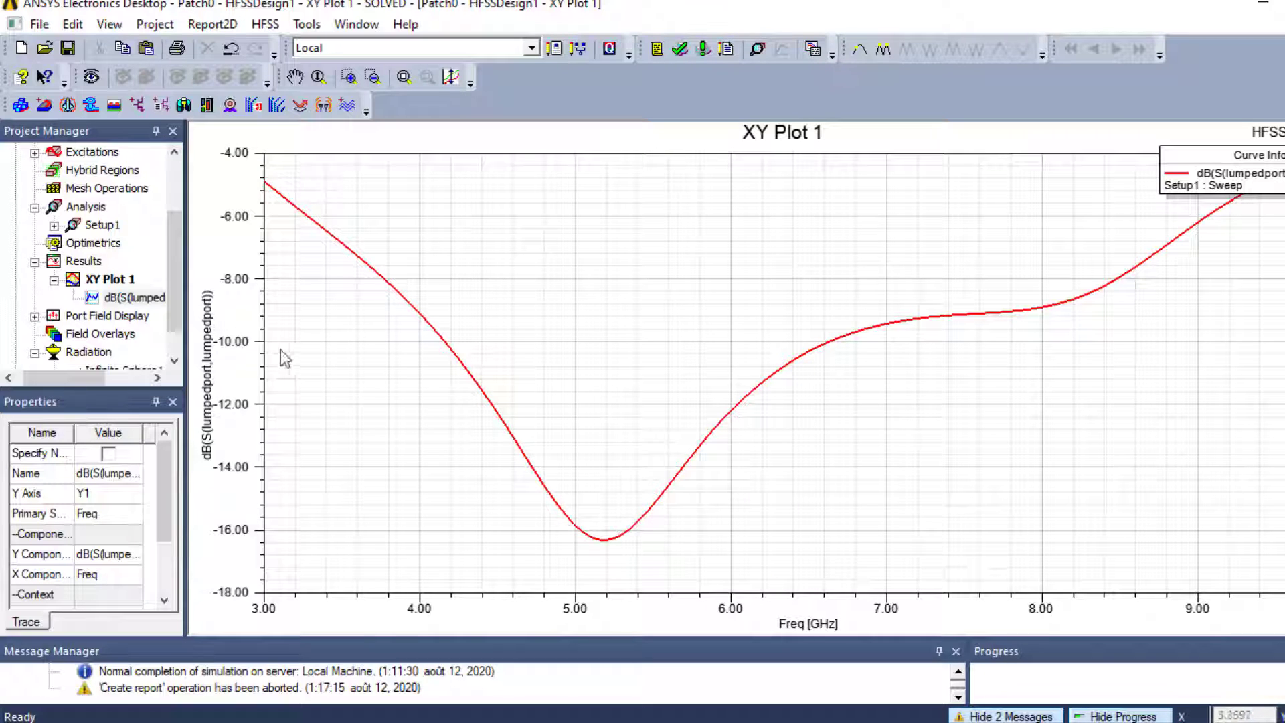
Select the S11 curve, then bring up the Create Far Fields Report menu under Results
left_click(258, 349)
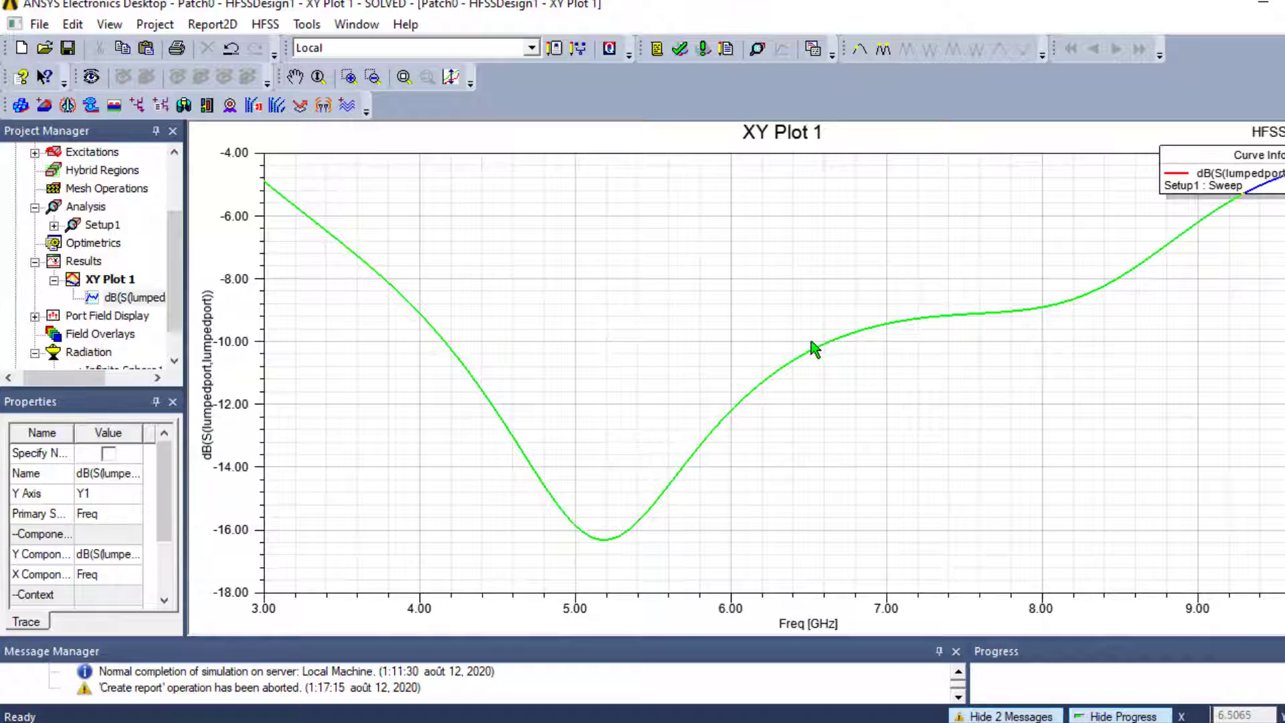
right_click(89, 265)
left_click(89, 265)
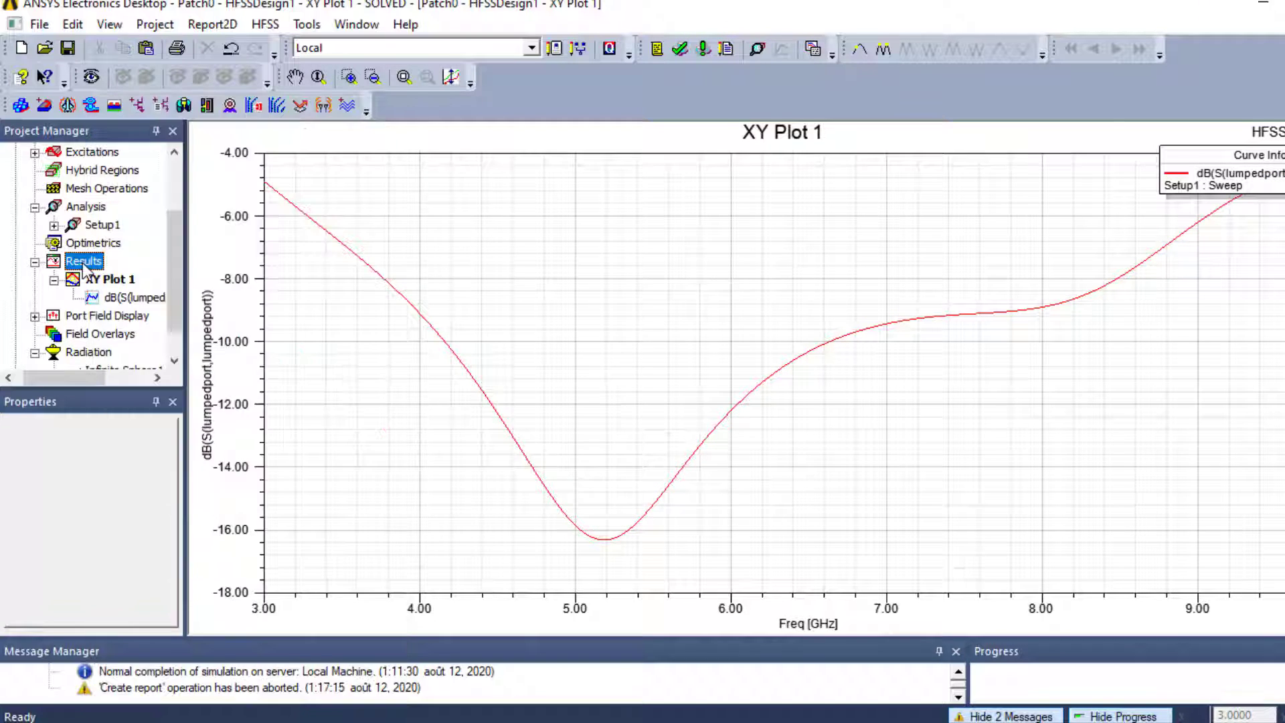
right_click(93, 263)
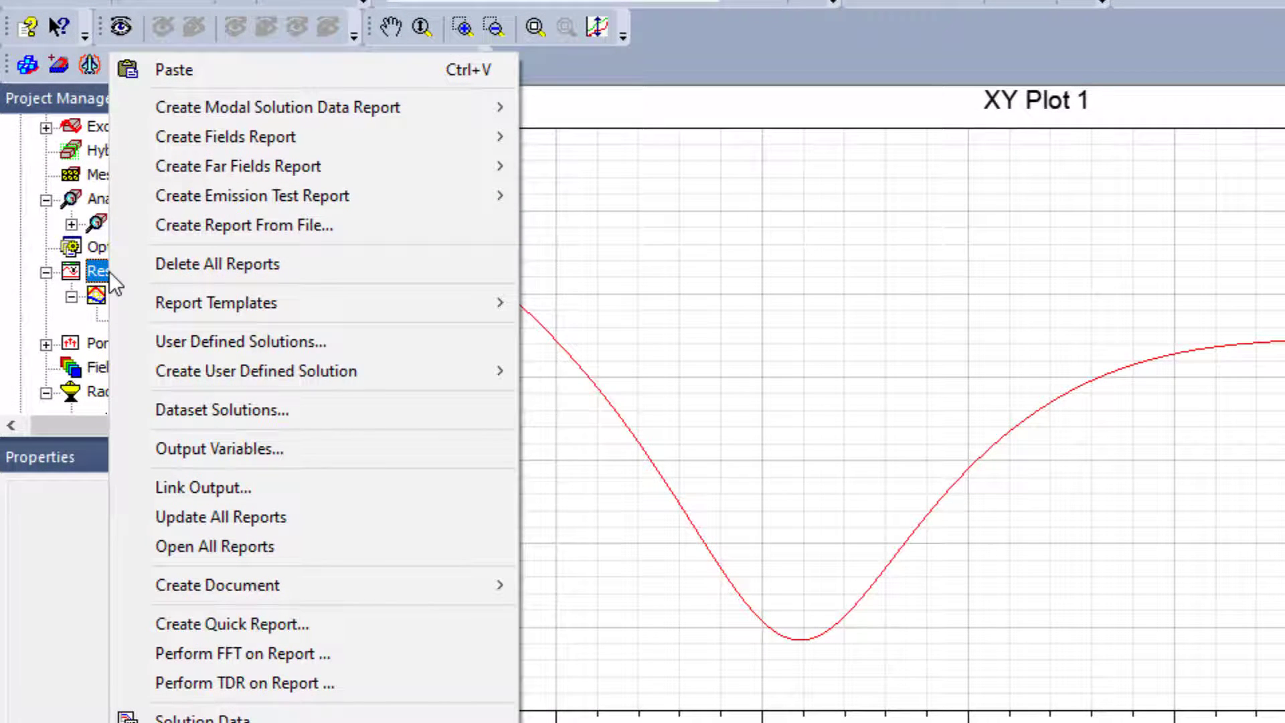
mouse_move(272, 175)
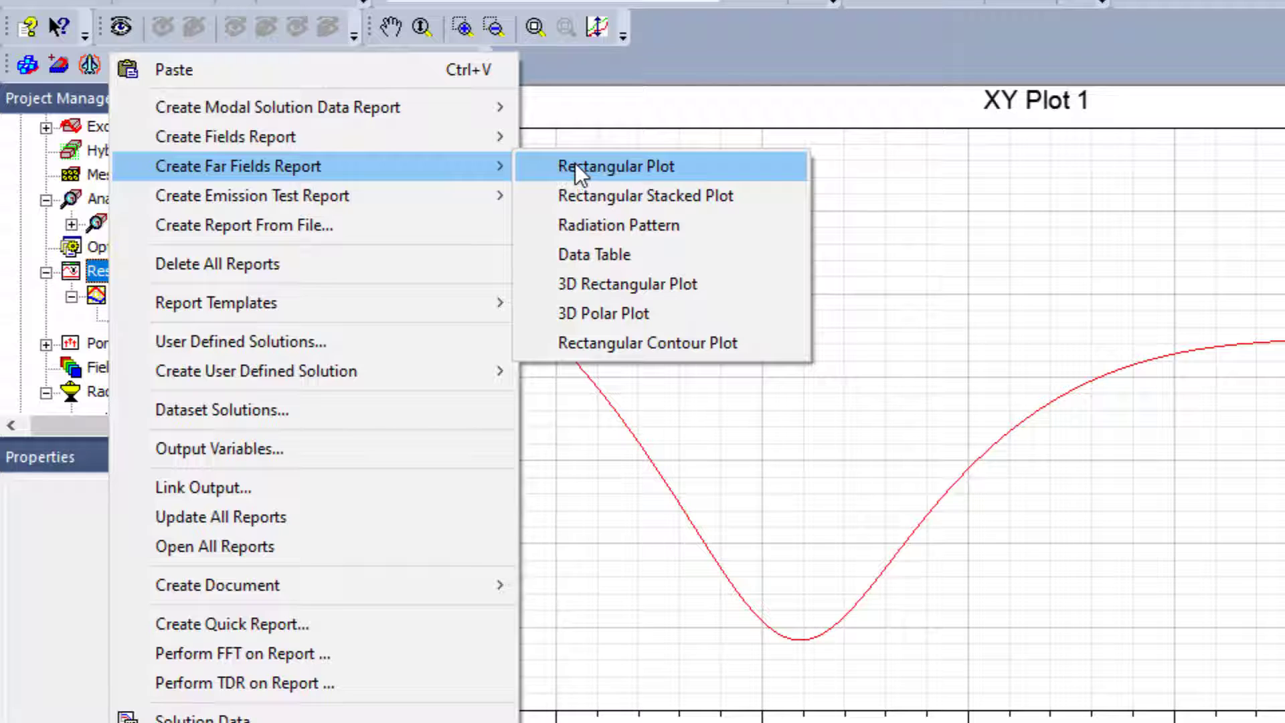
Start a rectangular far-field plot of abs(RadiationEfficiency) from Antenna Params versus Theta
left_click(681, 164)
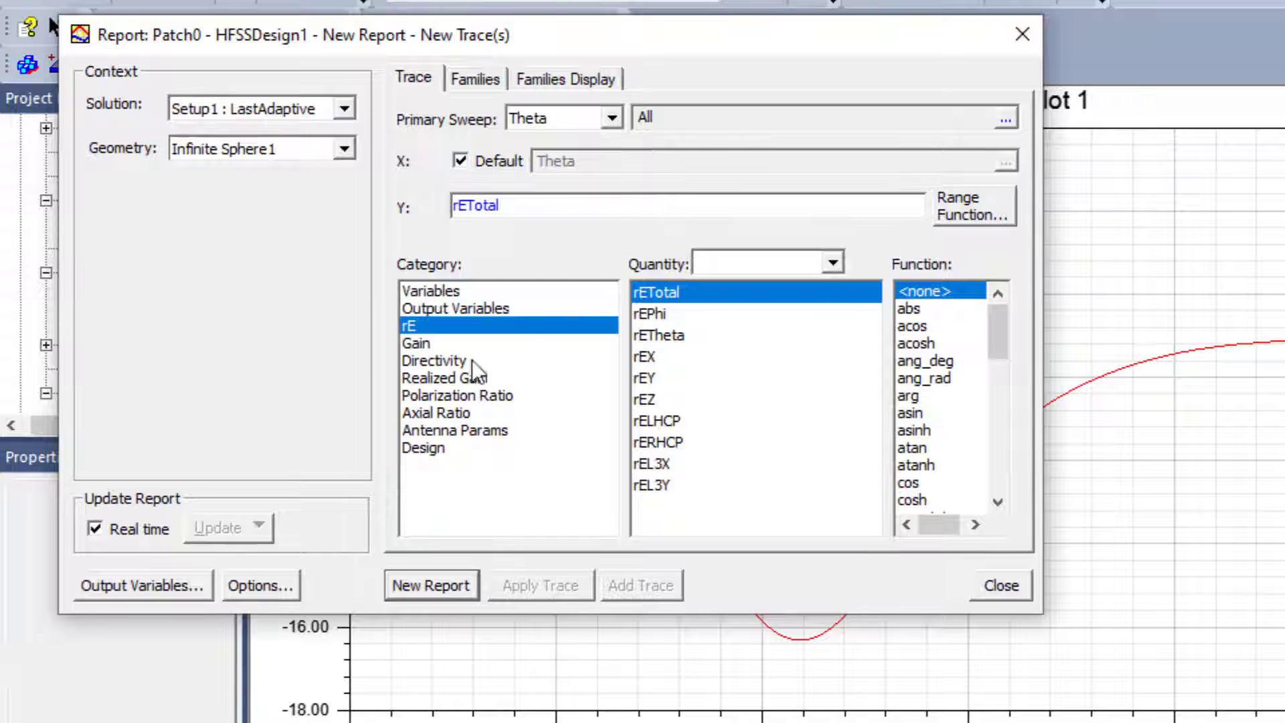
left_click(498, 433)
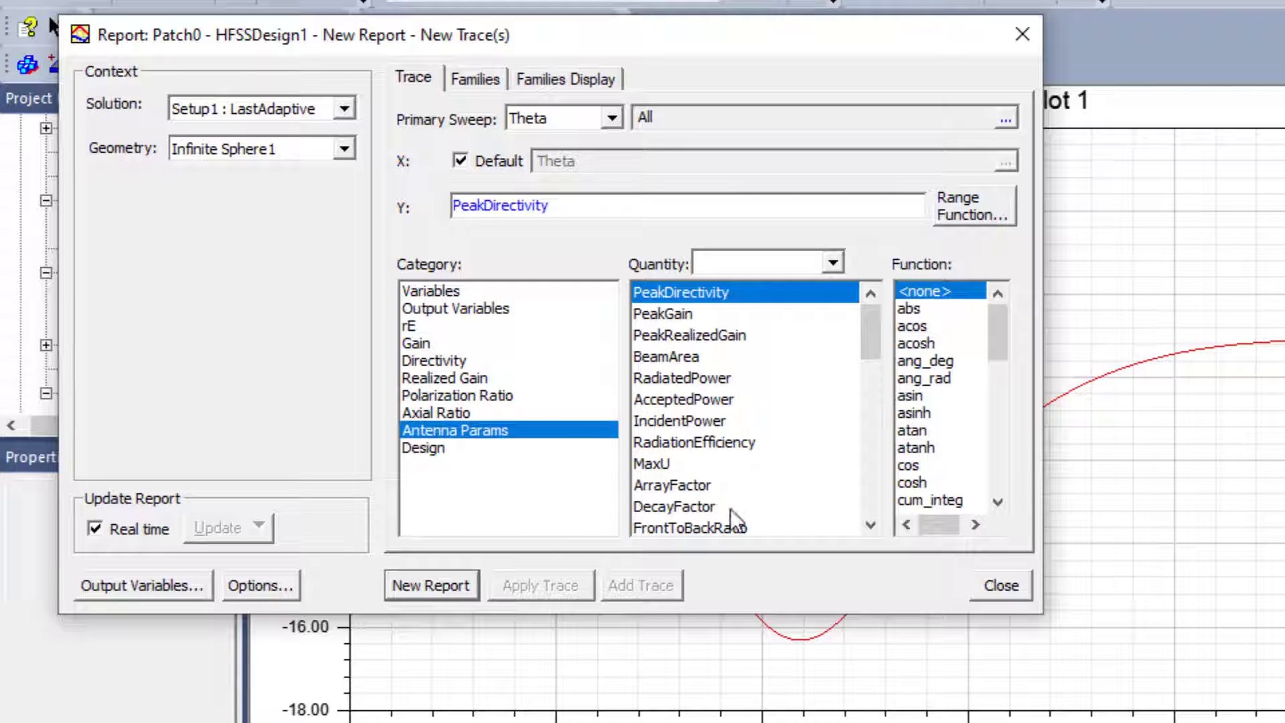
left_click(745, 444)
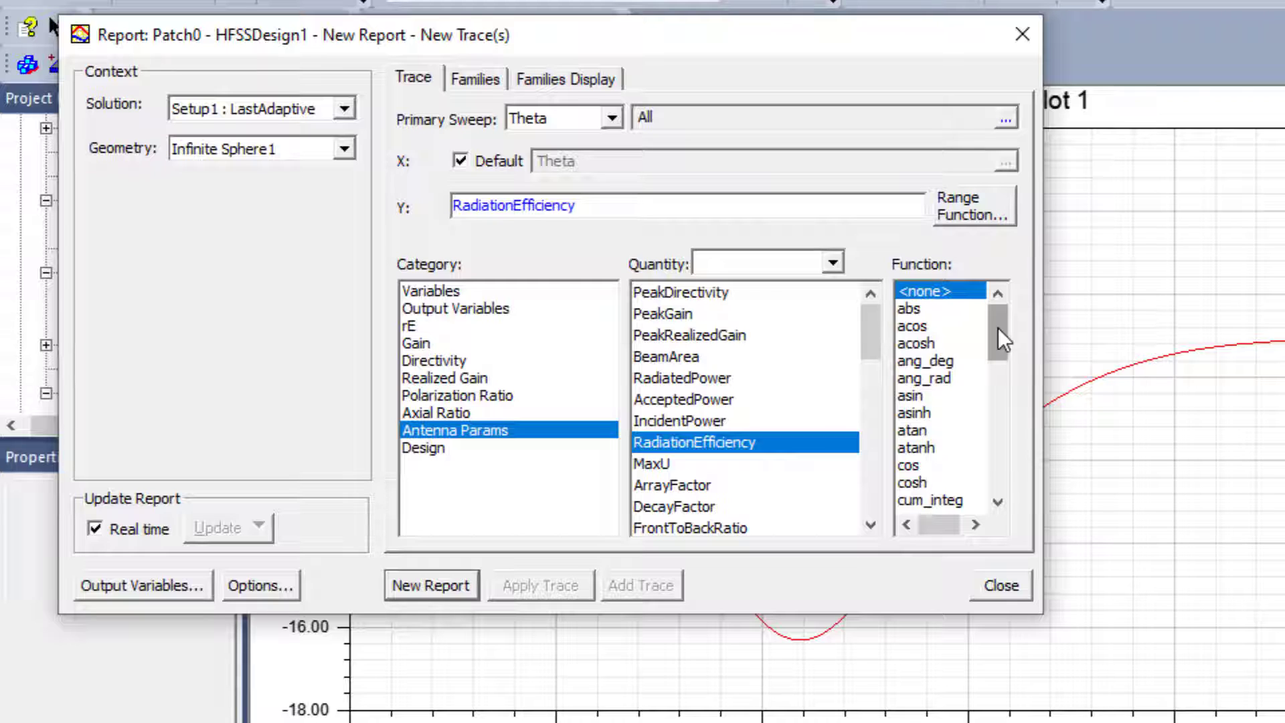
mouse_move(998, 327)
left_mouse_down()
mouse_move(1002, 461)
mouse_move(998, 308)
left_mouse_up()
left_click(938, 306)
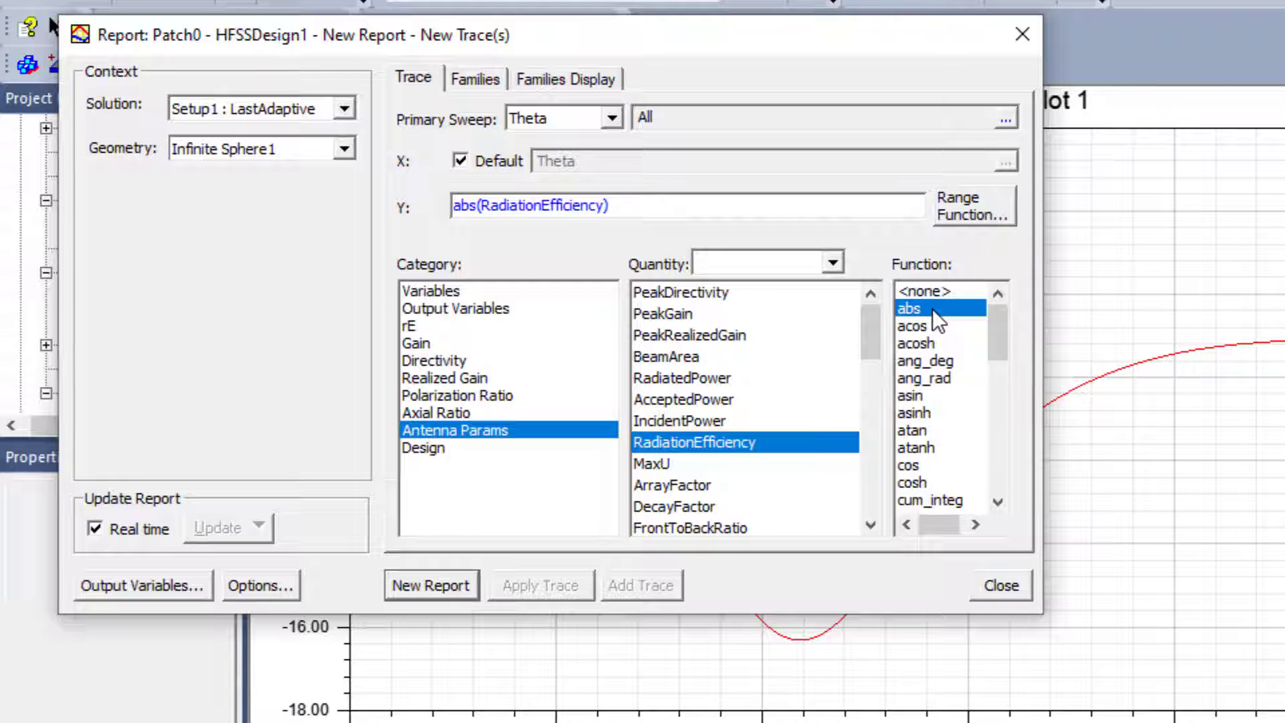
mouse_move(991, 326)
left_mouse_down()
mouse_move(995, 356)
mouse_move(993, 308)
left_mouse_up()
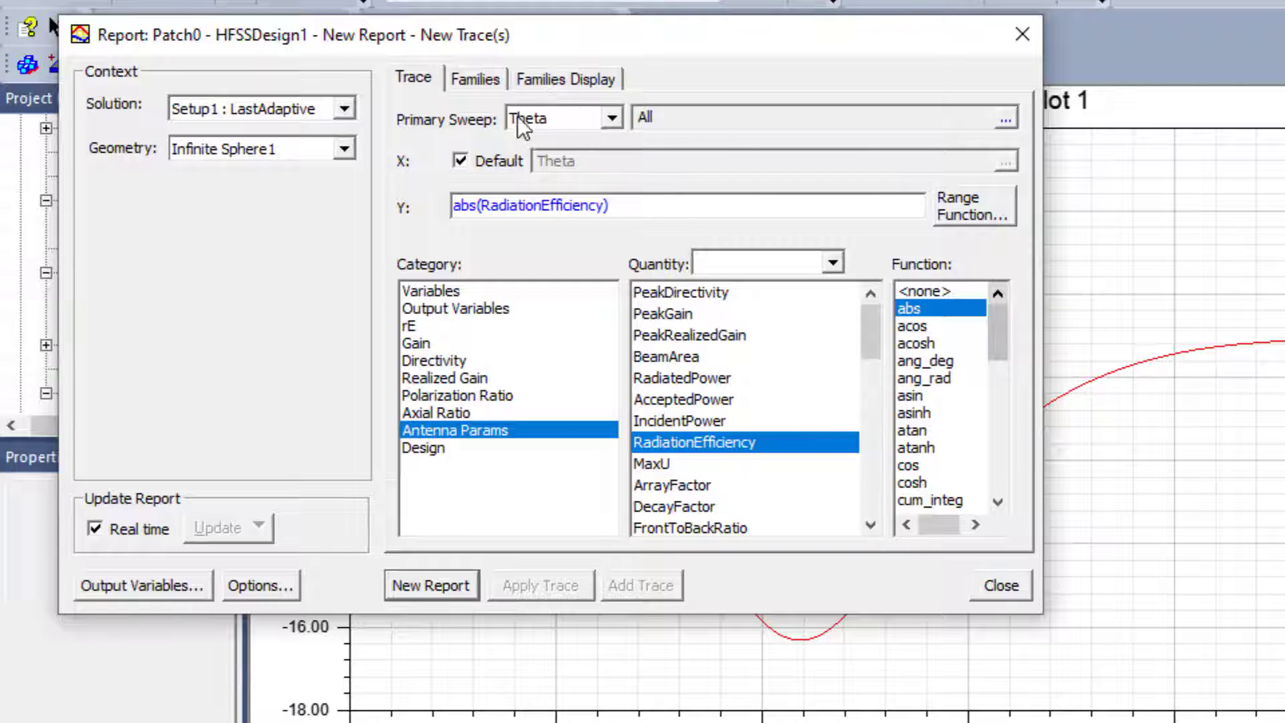
left_click(480, 82)
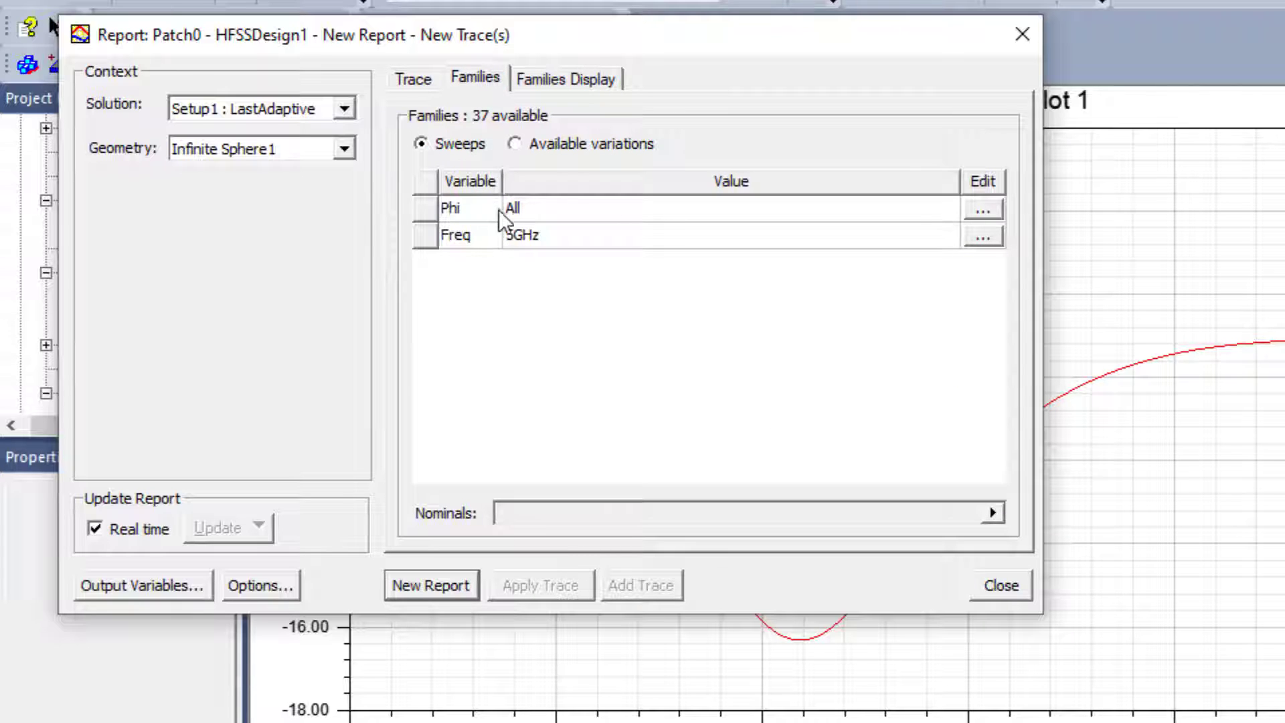
Keep Phi at all values and Freq at 5GHz, and create the report as XY Plot 2
left_click(995, 208)
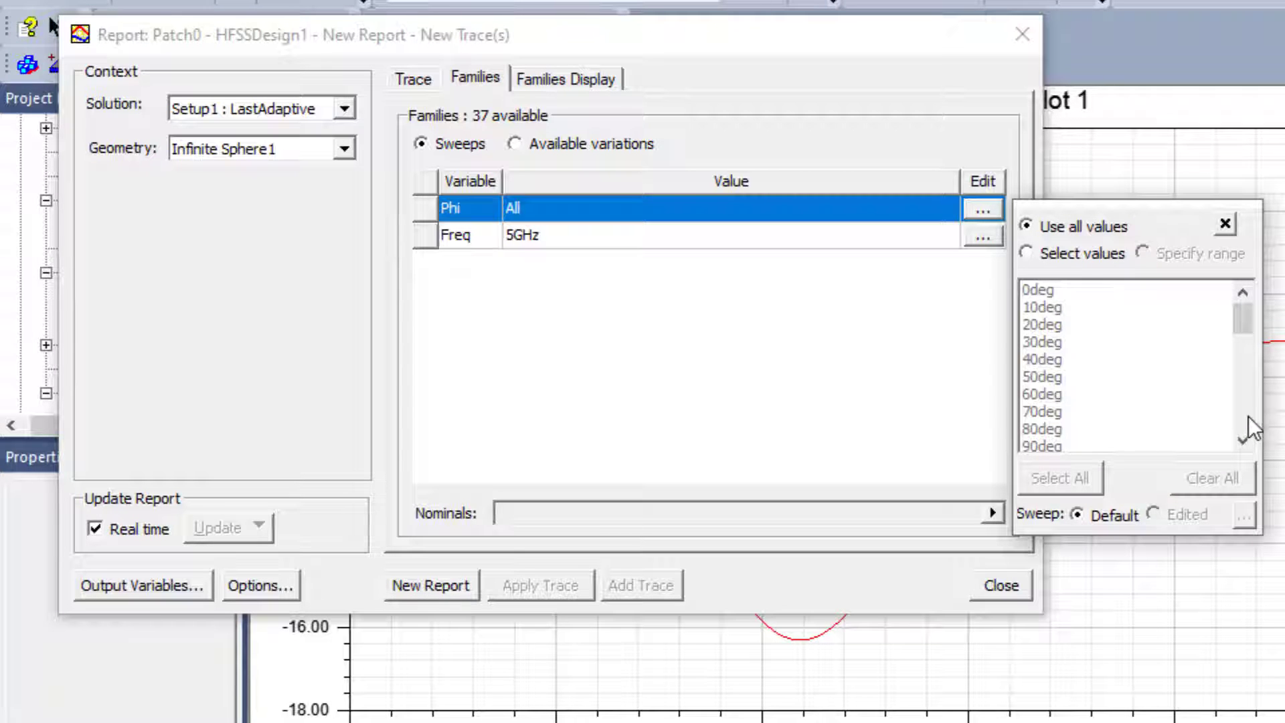
left_click(1026, 253)
left_click_drag(1246, 324, 1246, 424)
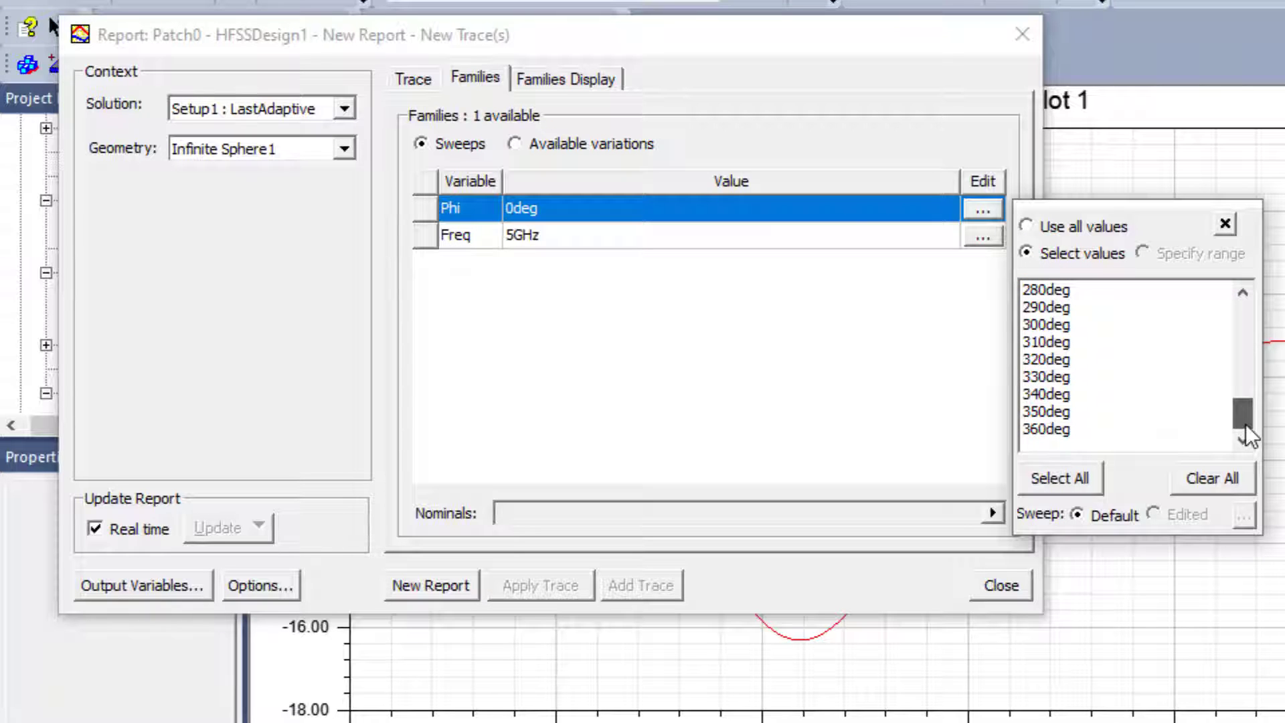
left_click_drag(1246, 424, 1243, 264)
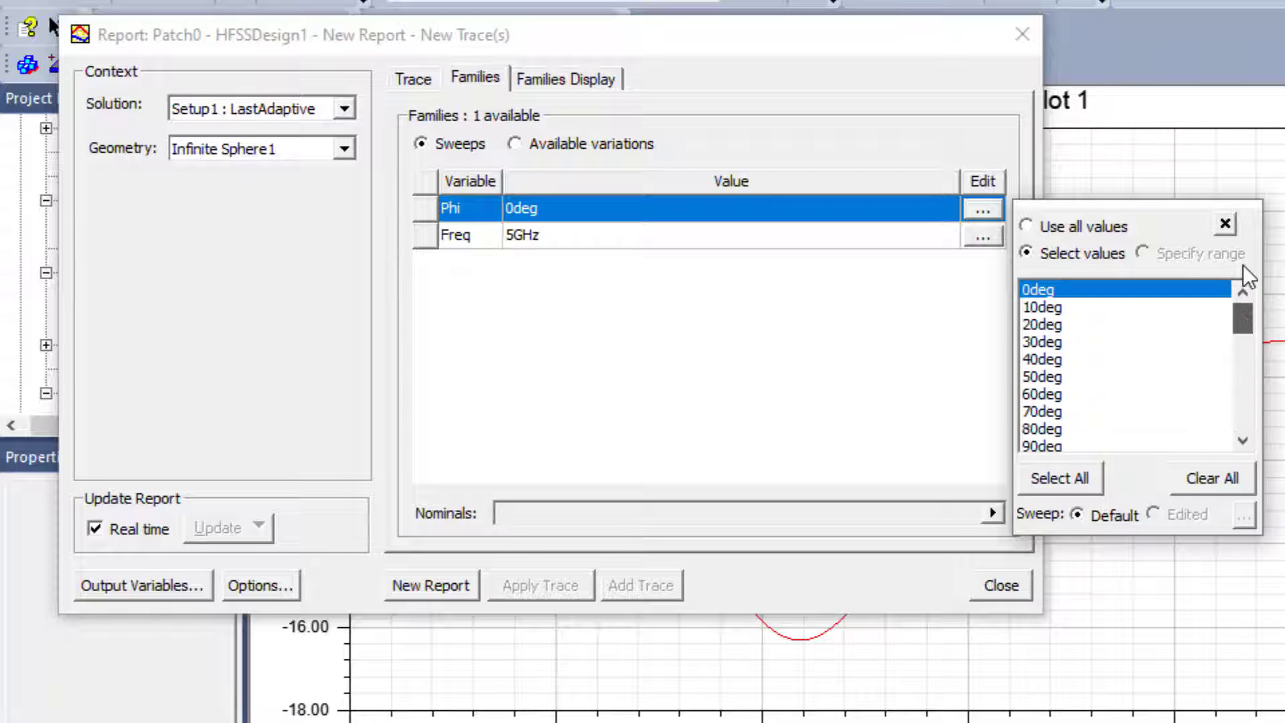
left_click(1028, 226)
left_click(1224, 224)
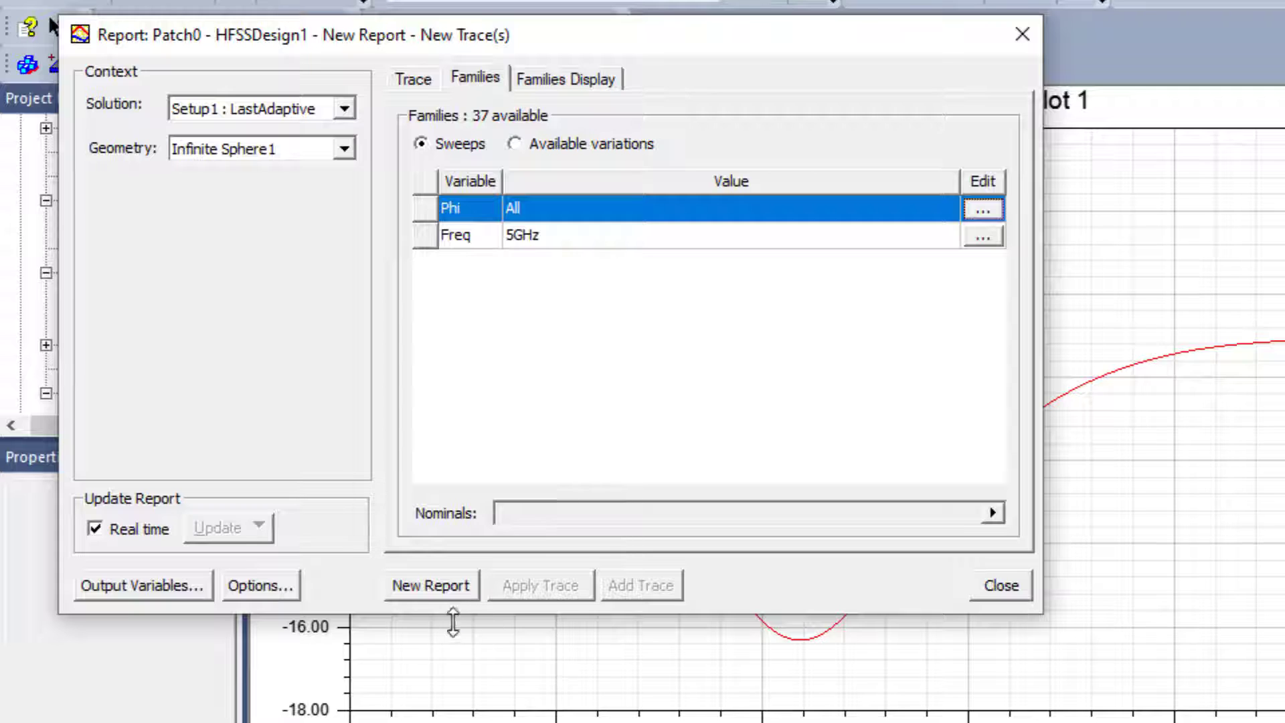
left_click(435, 585)
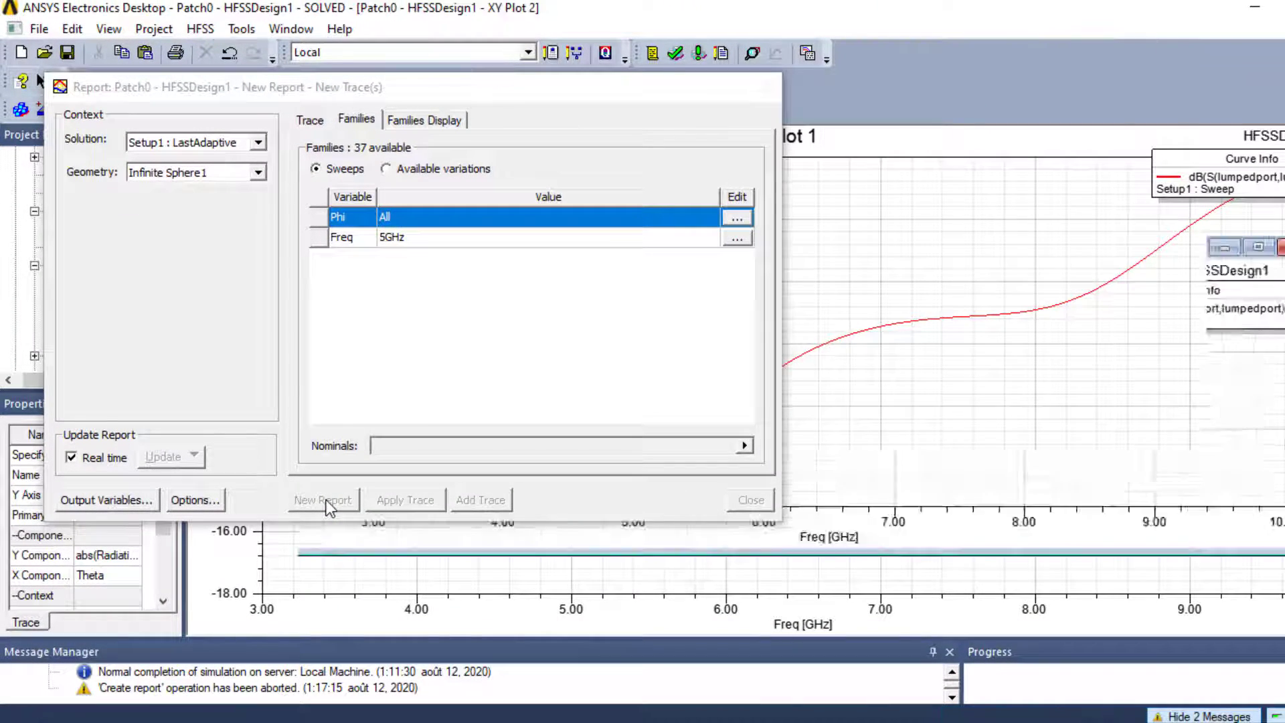
left_click(767, 86)
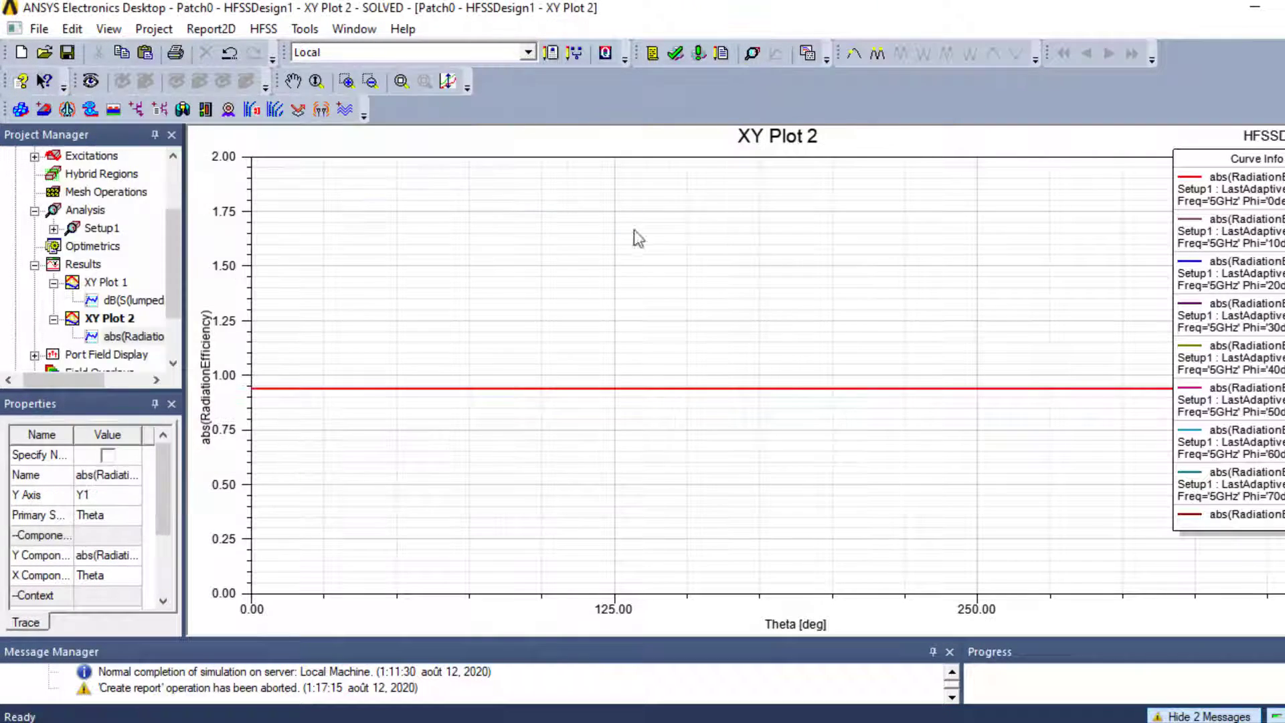
left_click(253, 392)
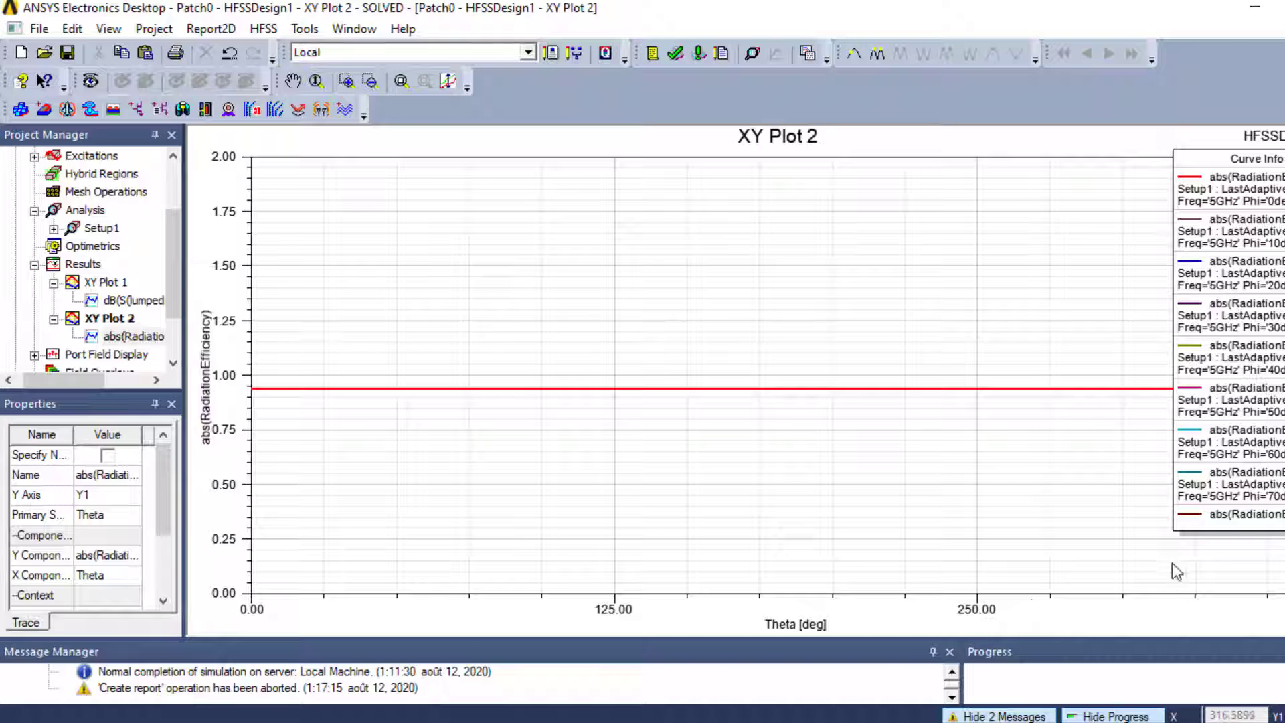
left_click_drag(1213, 161, 939, 189)
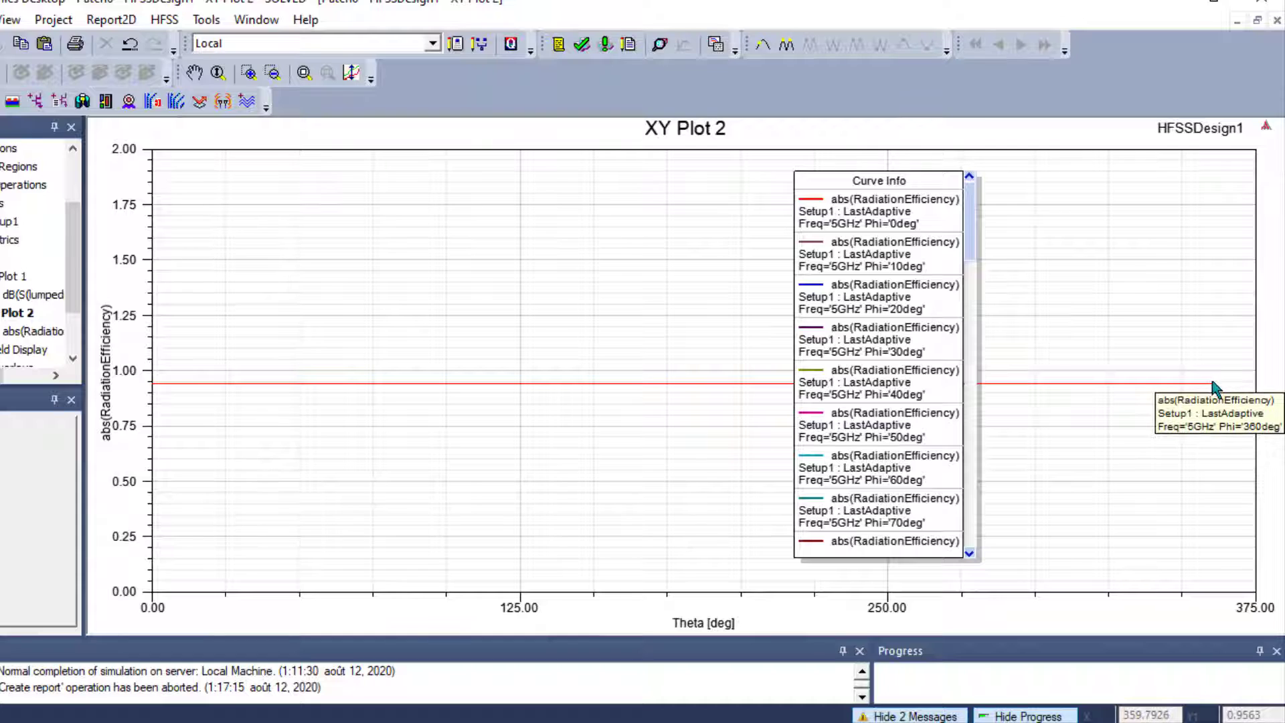
left_click_drag(894, 194, 1165, 176)
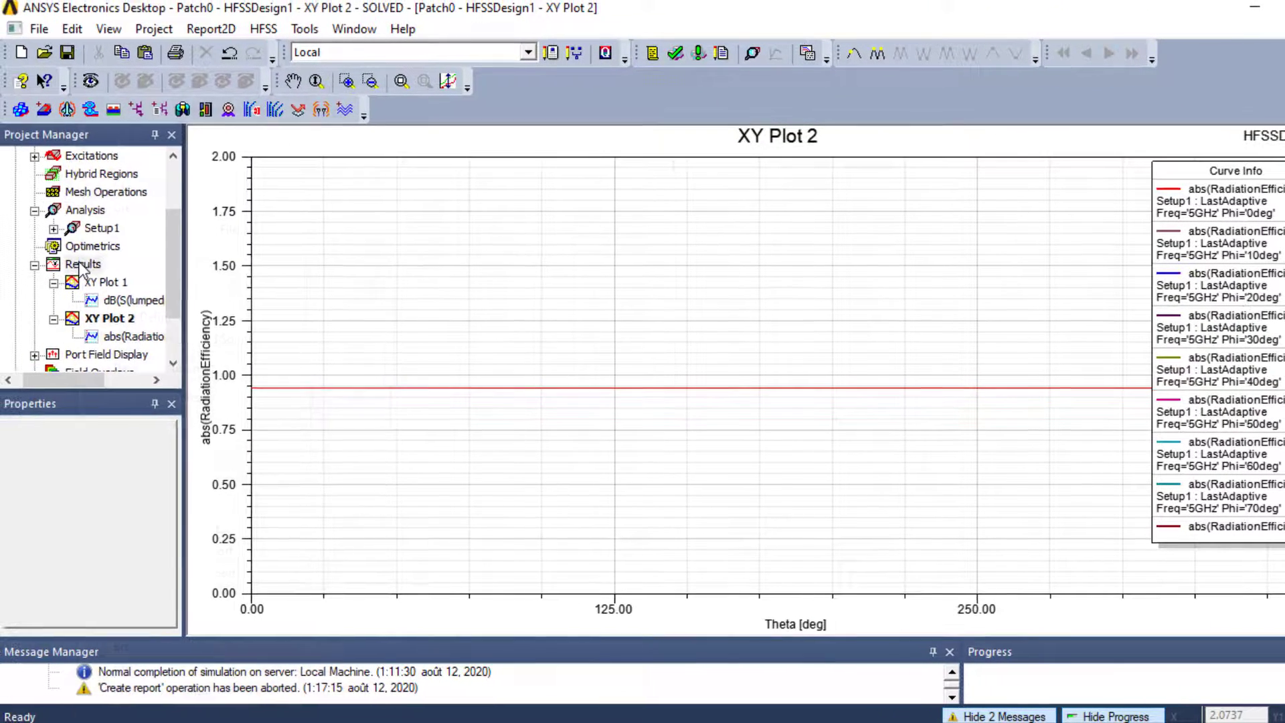
right_click(30, 263)
Start a new rectangular far-field plot of abs(RadiationEfficiency) from Antenna Params
mouse_move(131, 138)
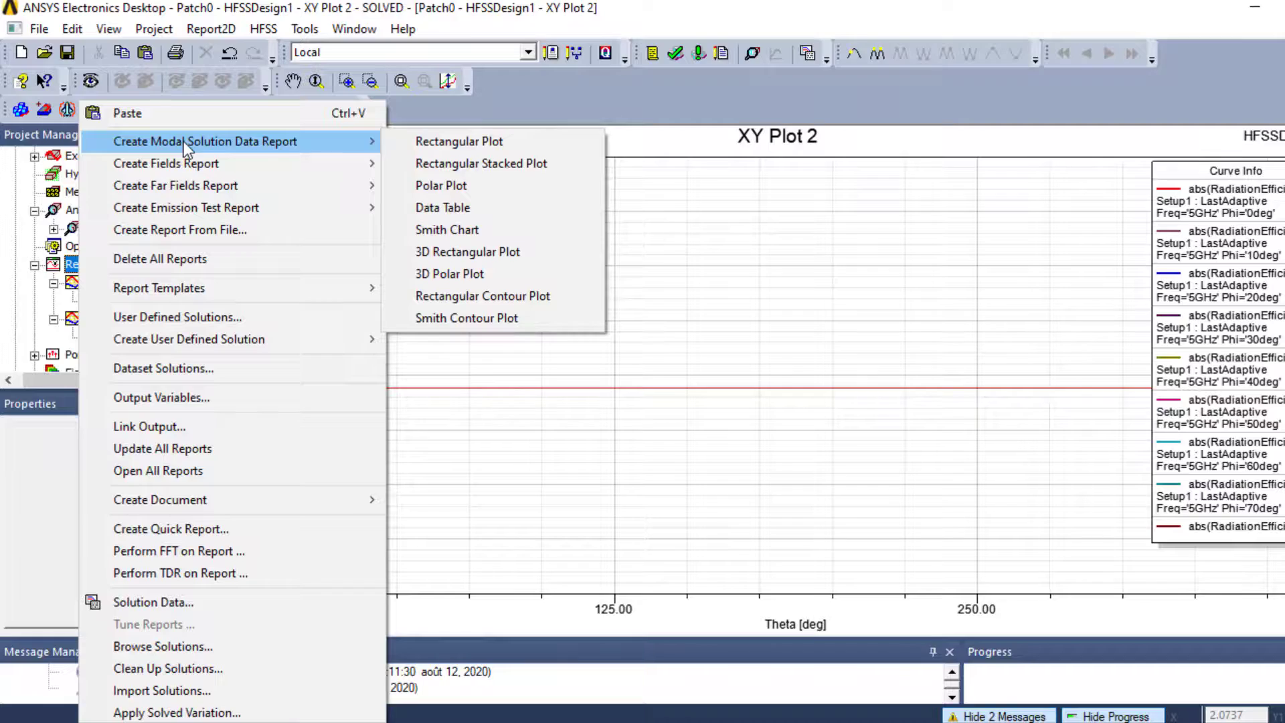
mouse_move(198, 187)
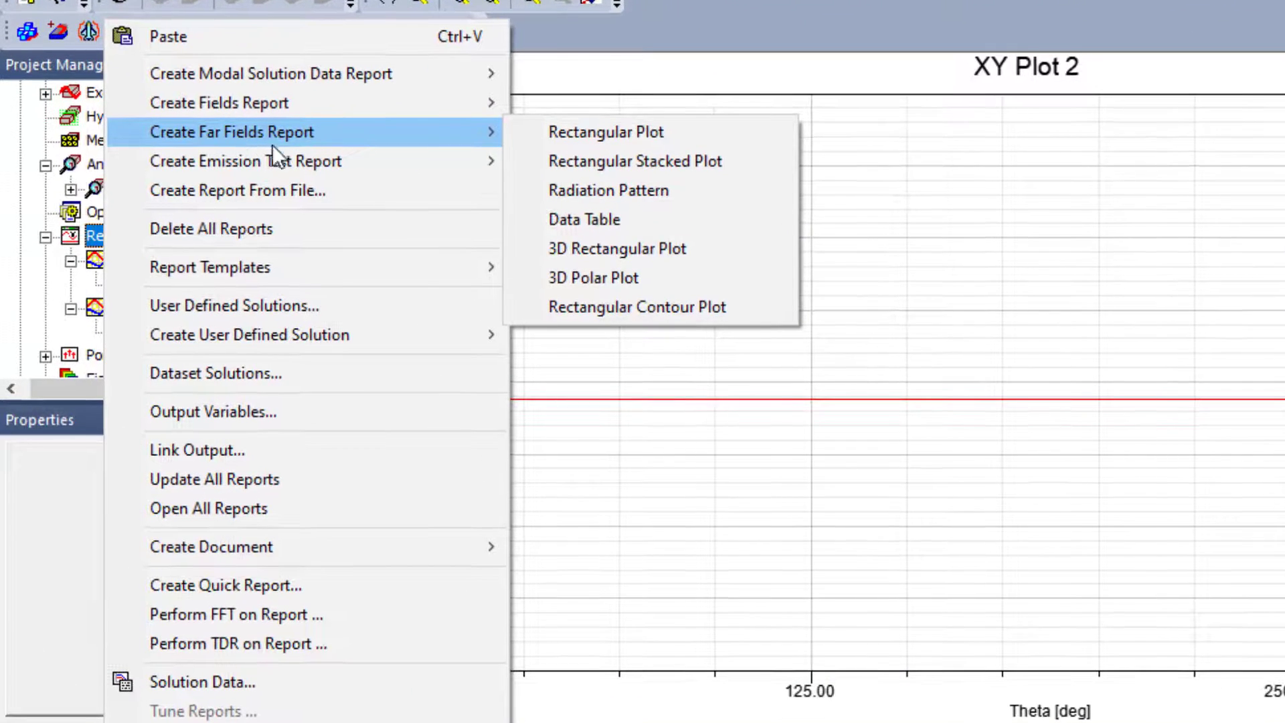
left_click(545, 132)
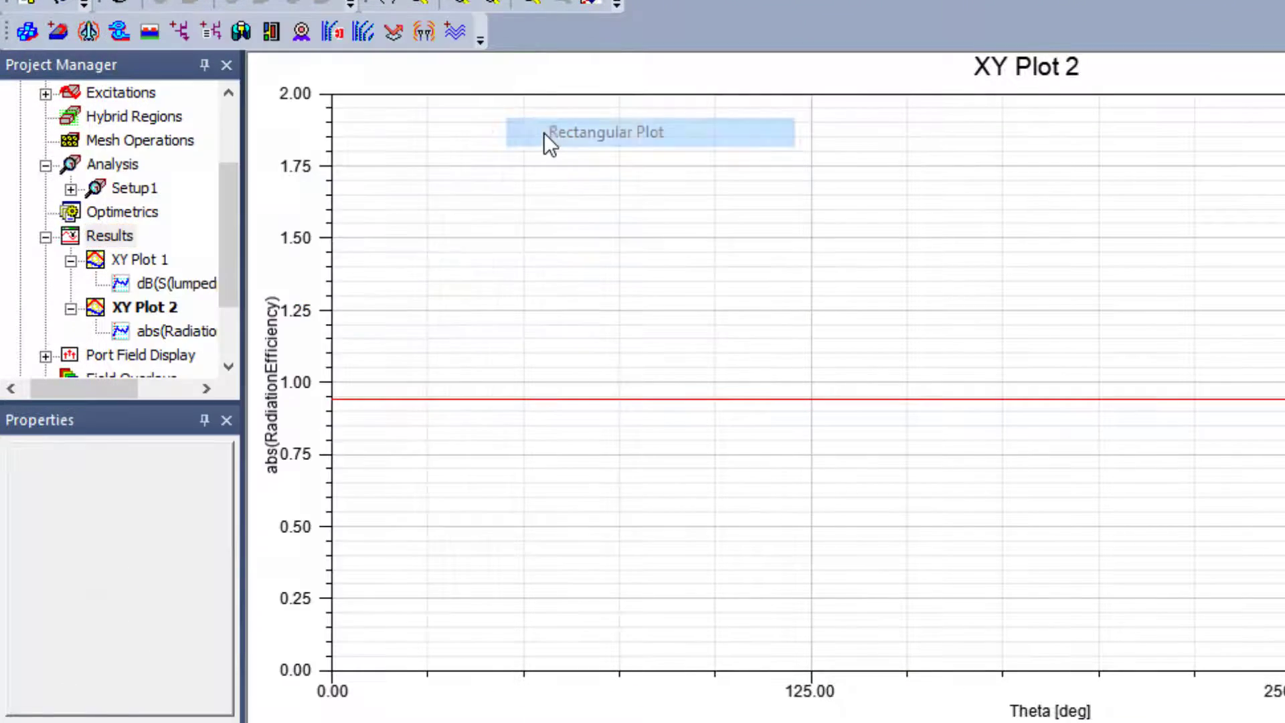
left_click(443, 395)
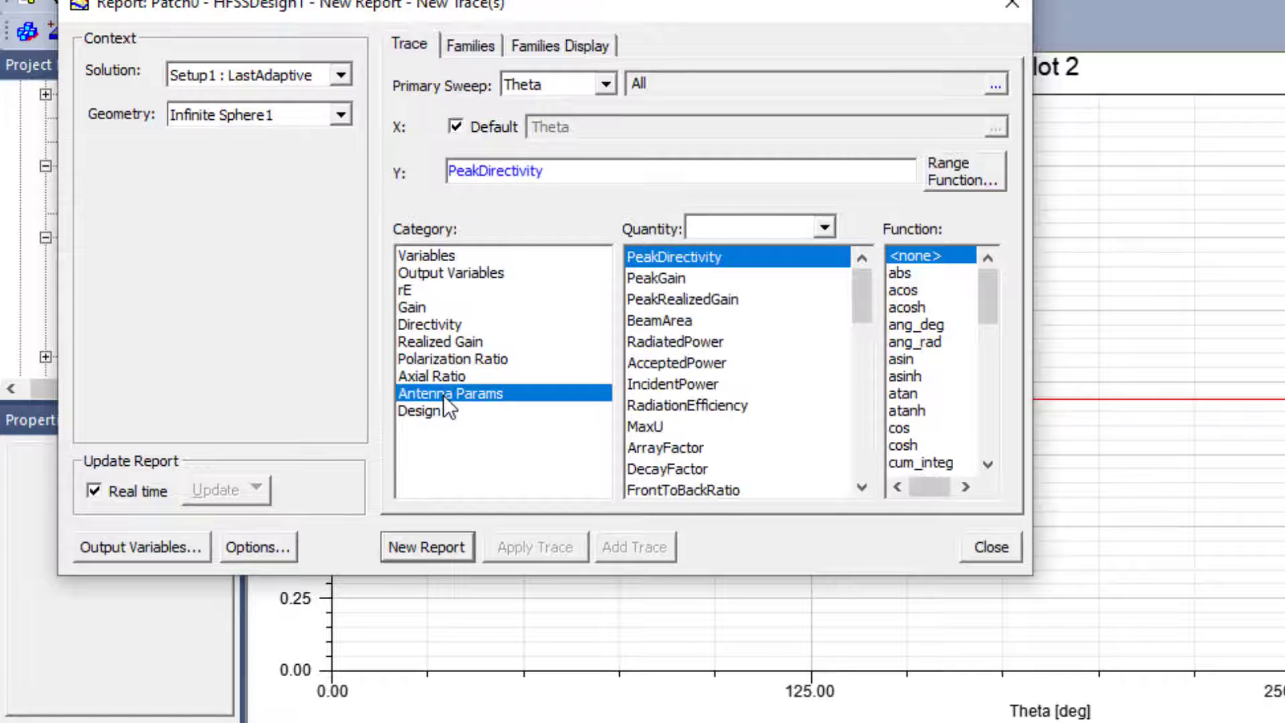
left_click(658, 405)
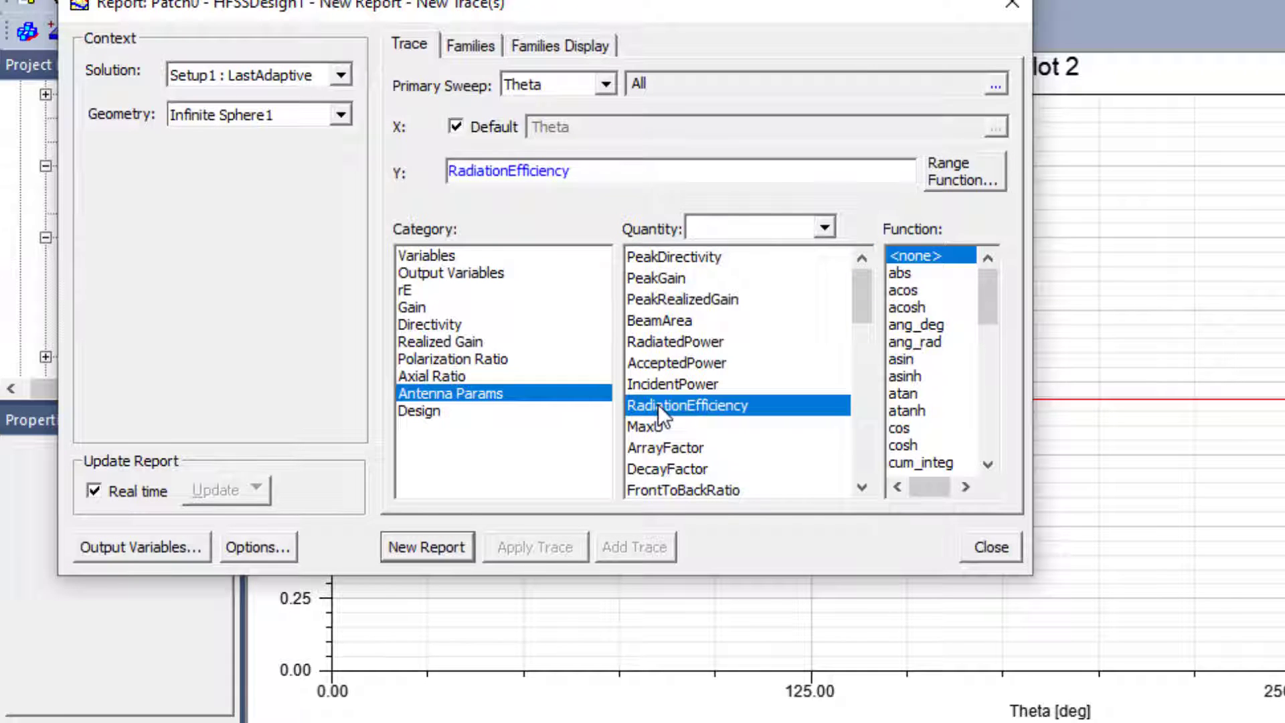
left_click(906, 271)
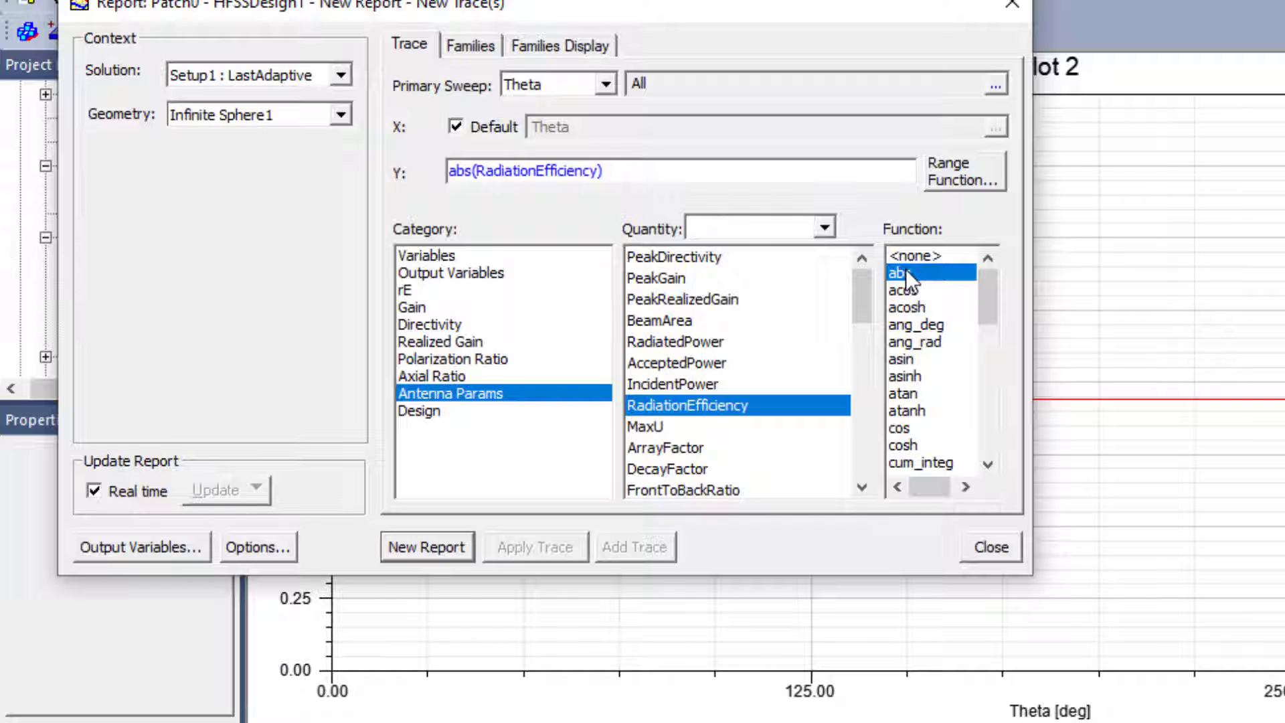
Restrict Phi to 0deg and create the 5GHz trace as XY Plot 3
left_click(469, 44)
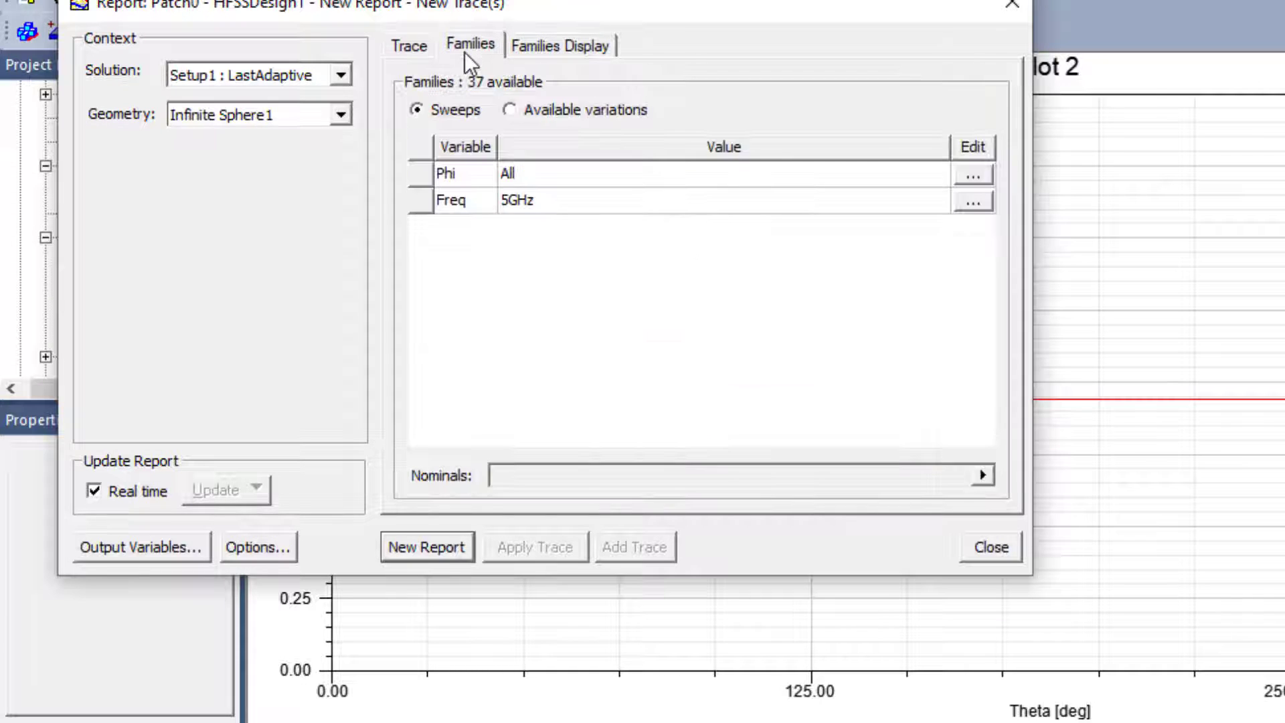
left_click(972, 174)
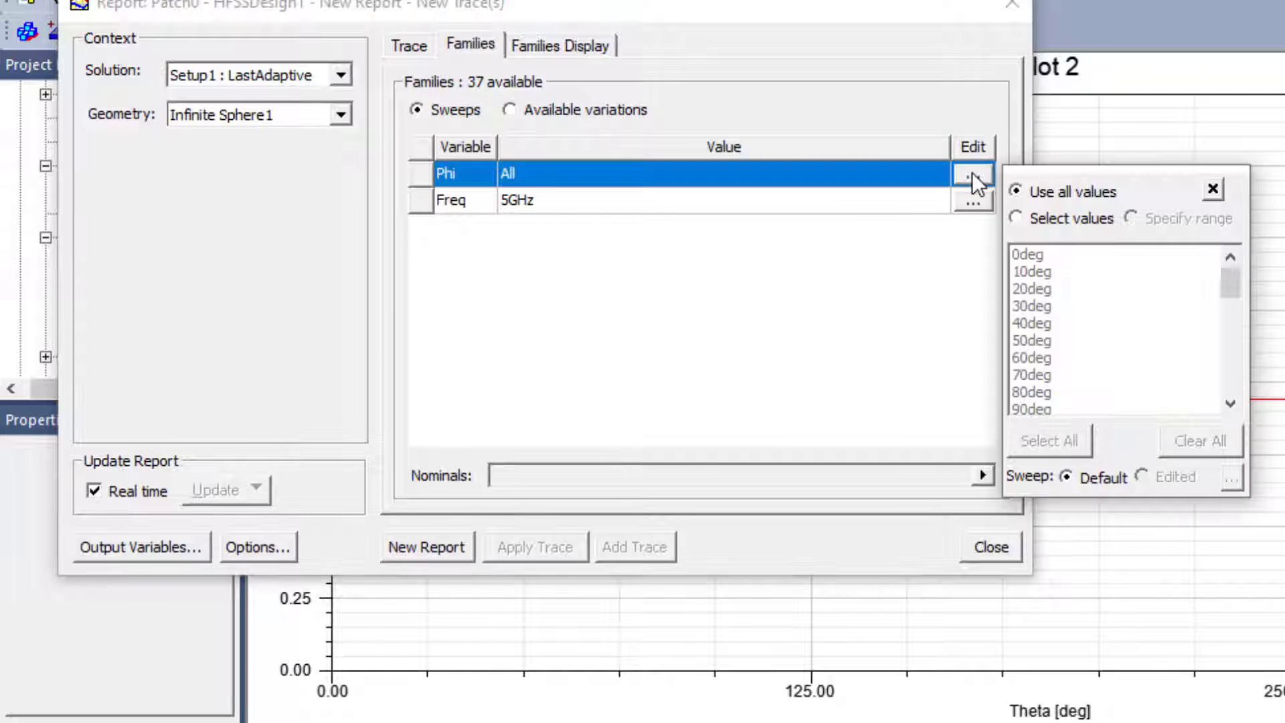
left_click(1049, 254)
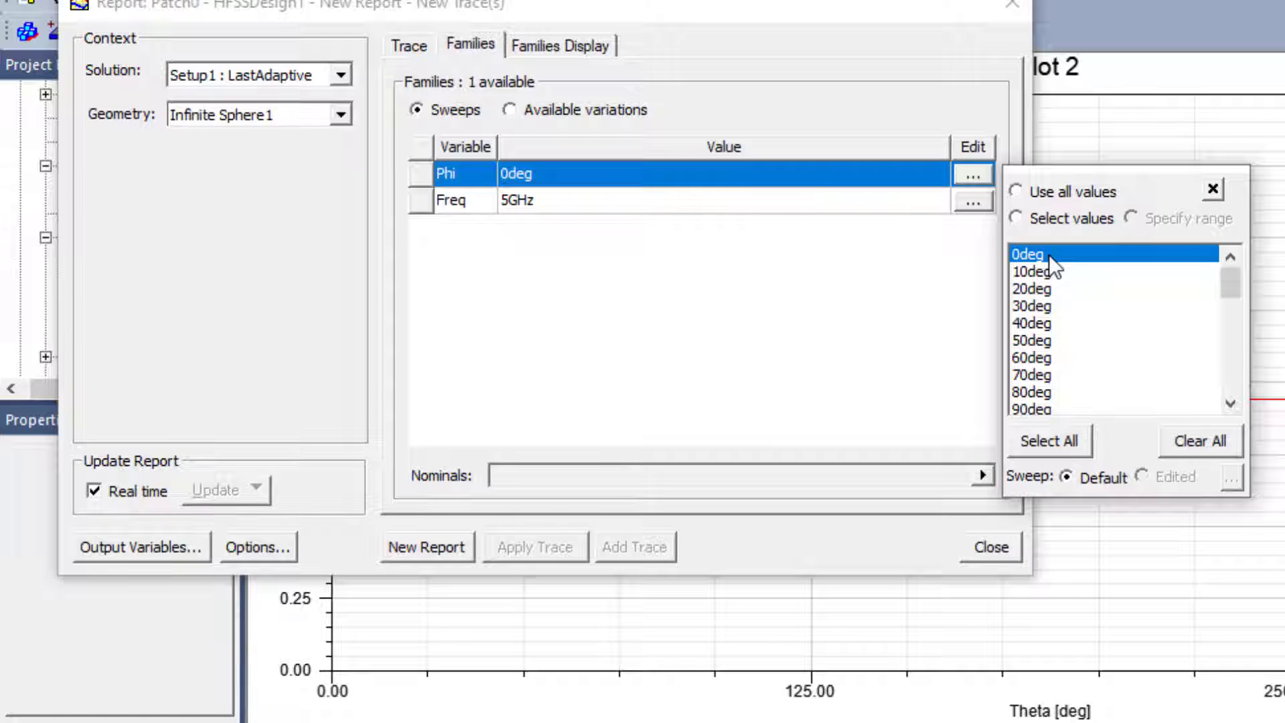
left_click(866, 290)
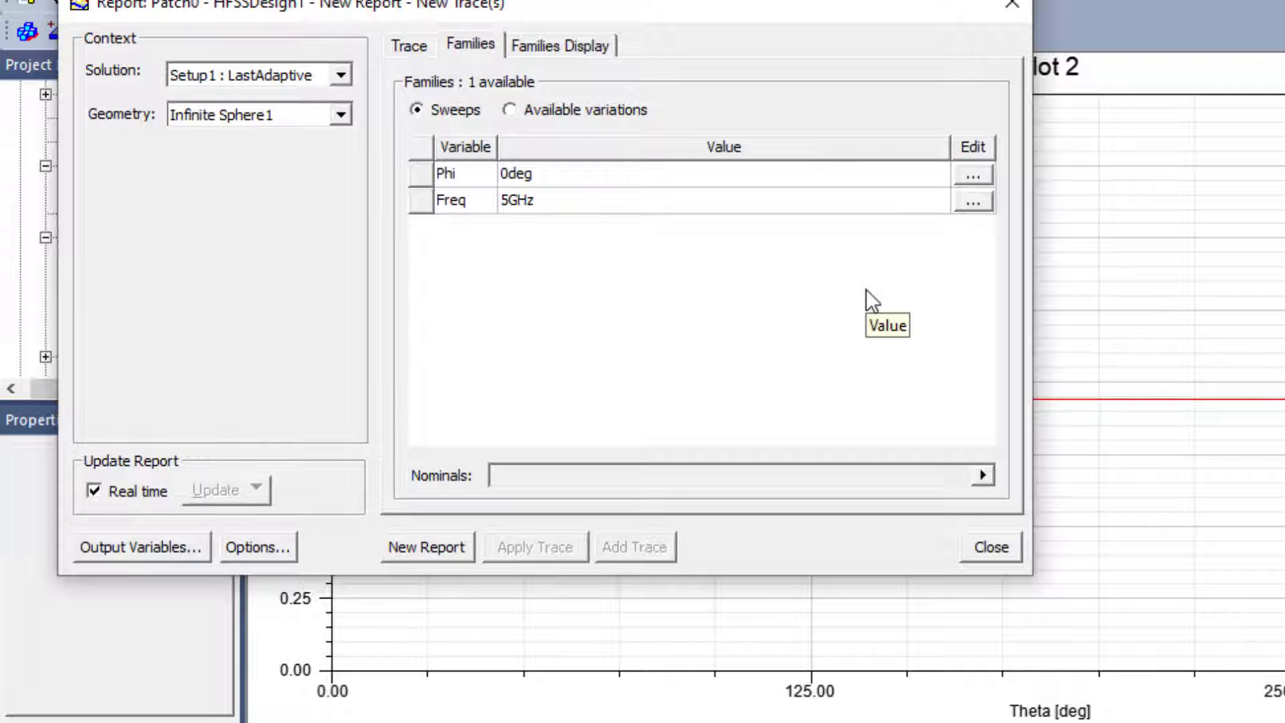
left_click(443, 548)
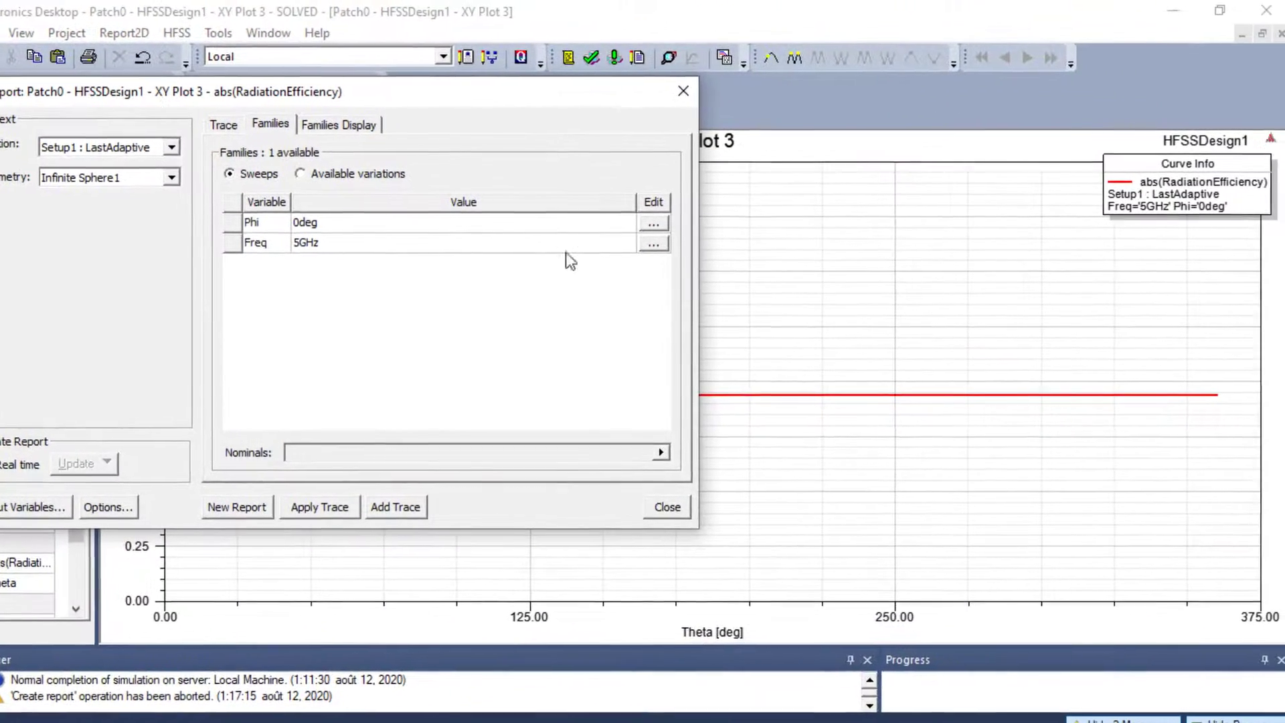
left_click(673, 98)
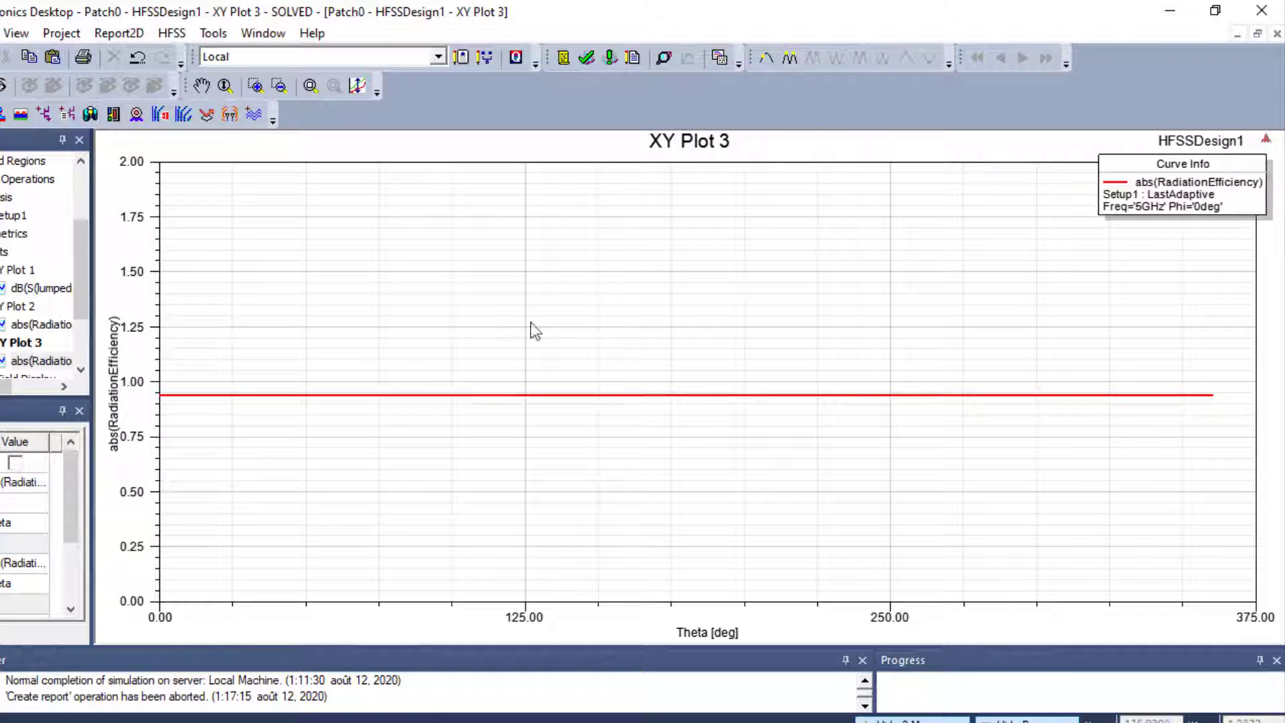
Add marker m1 on the XY Plot 3 curve at Theta 120deg, reading 0.9422
right_click(410, 273)
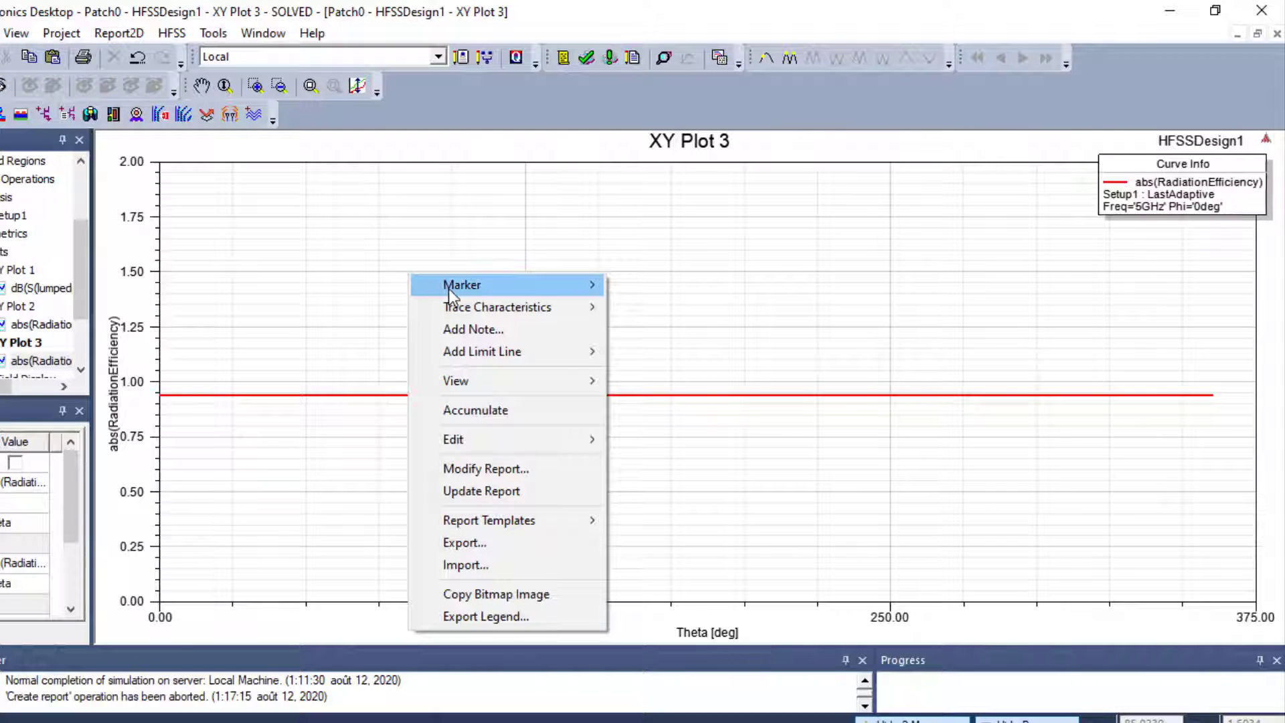
mouse_move(449, 288)
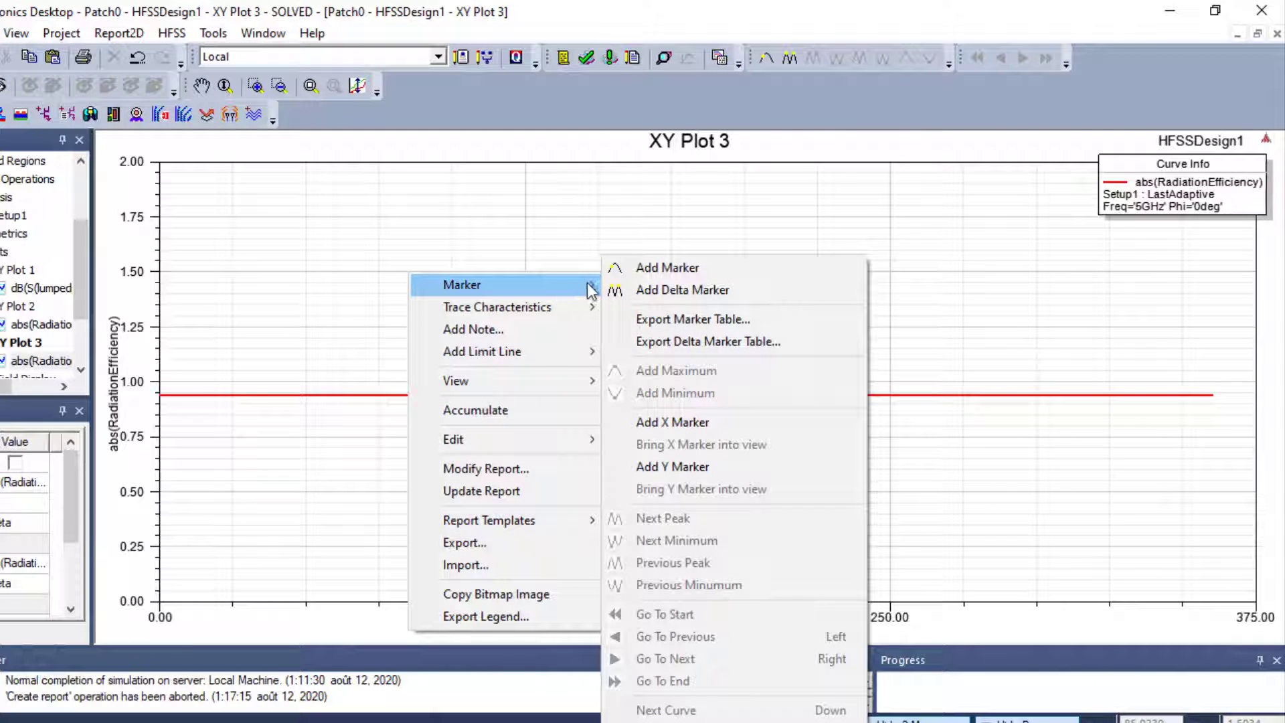
left_click(646, 269)
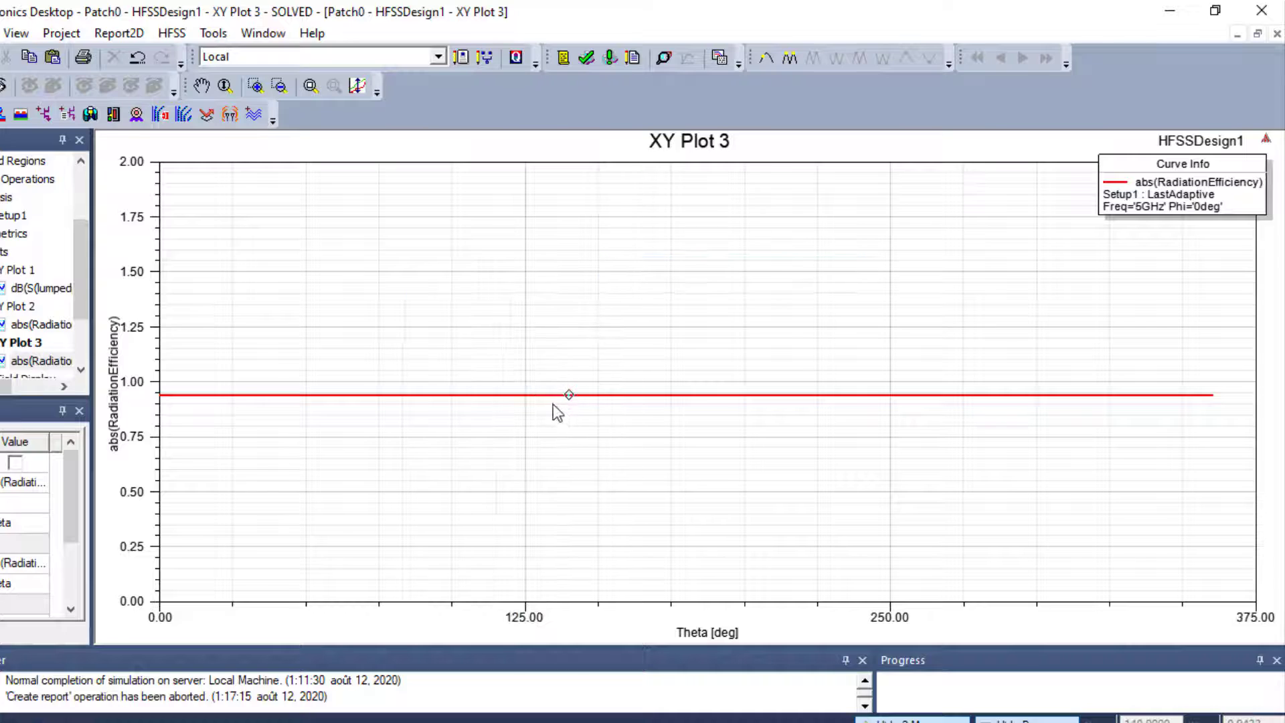
left_click(508, 401)
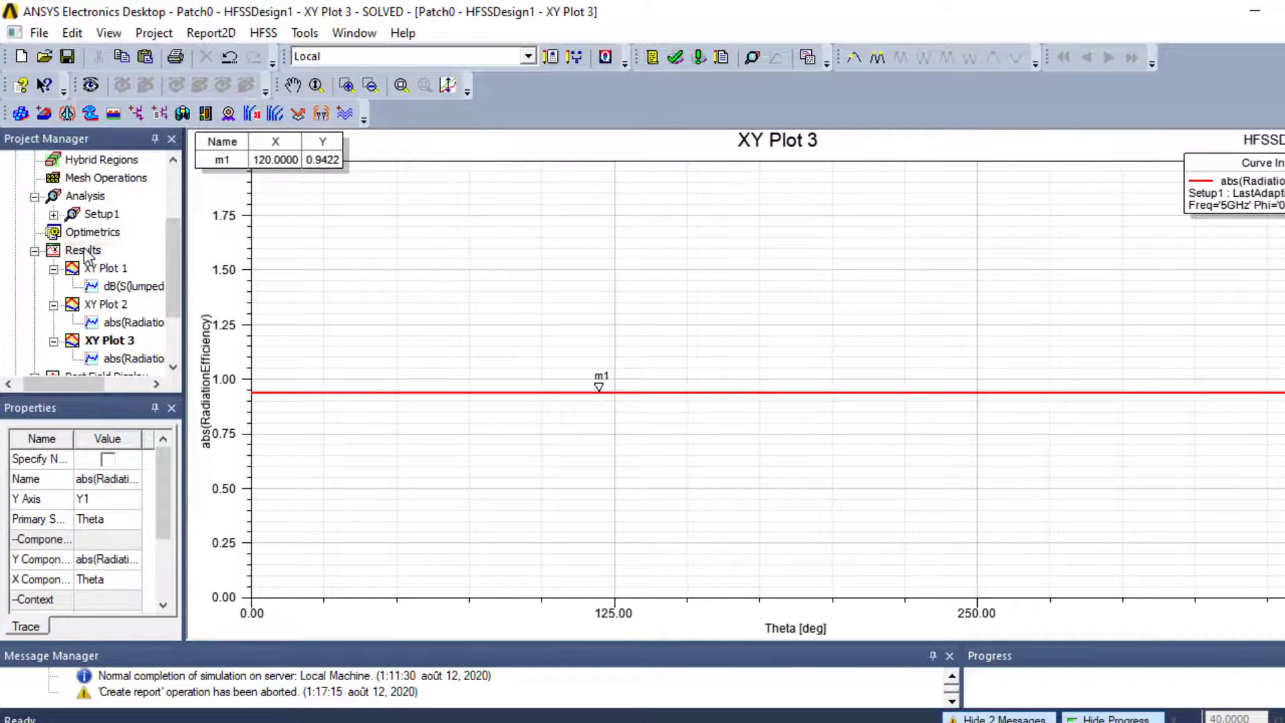
right_click(84, 253)
Start another rectangular far-field plot of abs(RadiationEfficiency) from Antenna Params
mouse_move(154, 160)
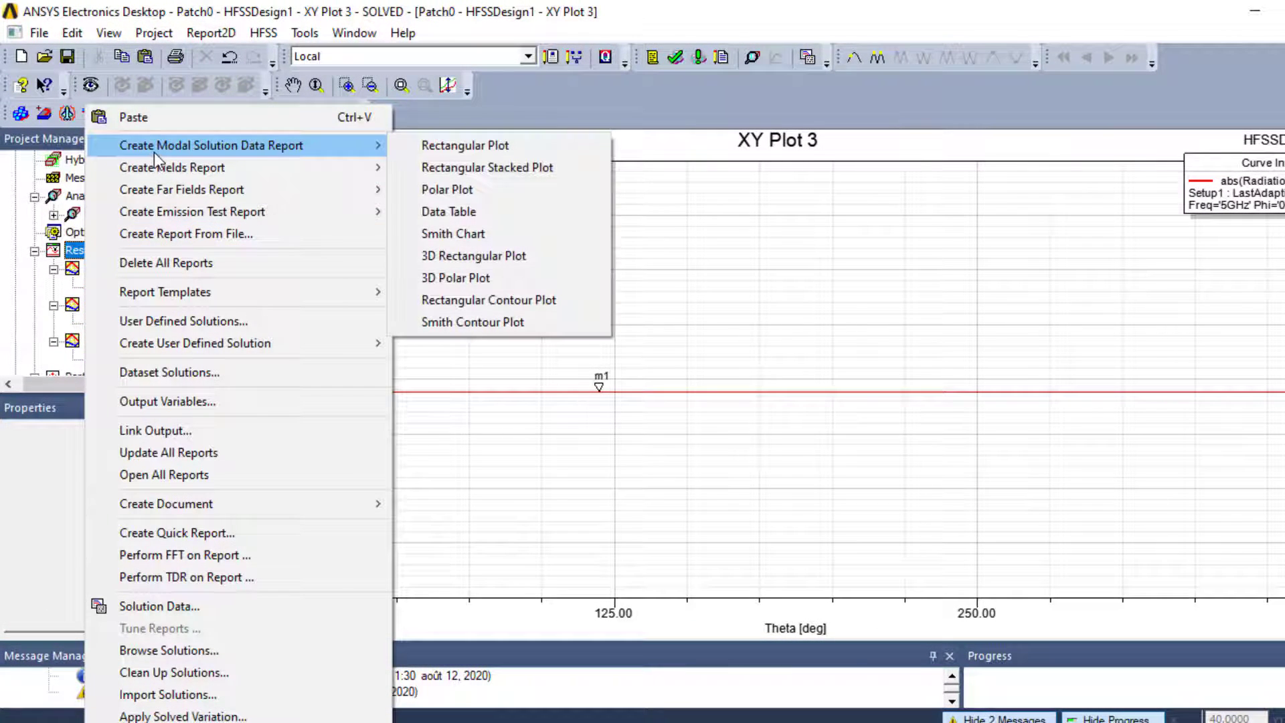
mouse_move(275, 188)
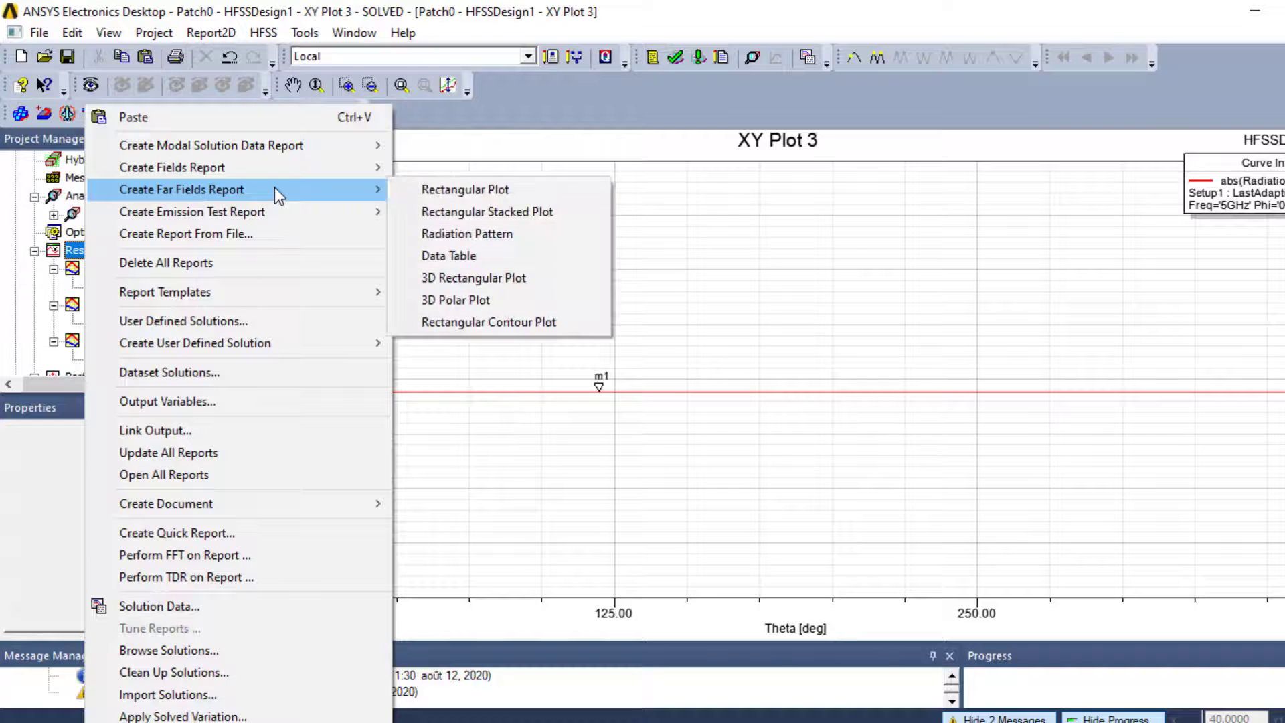
left_click(439, 190)
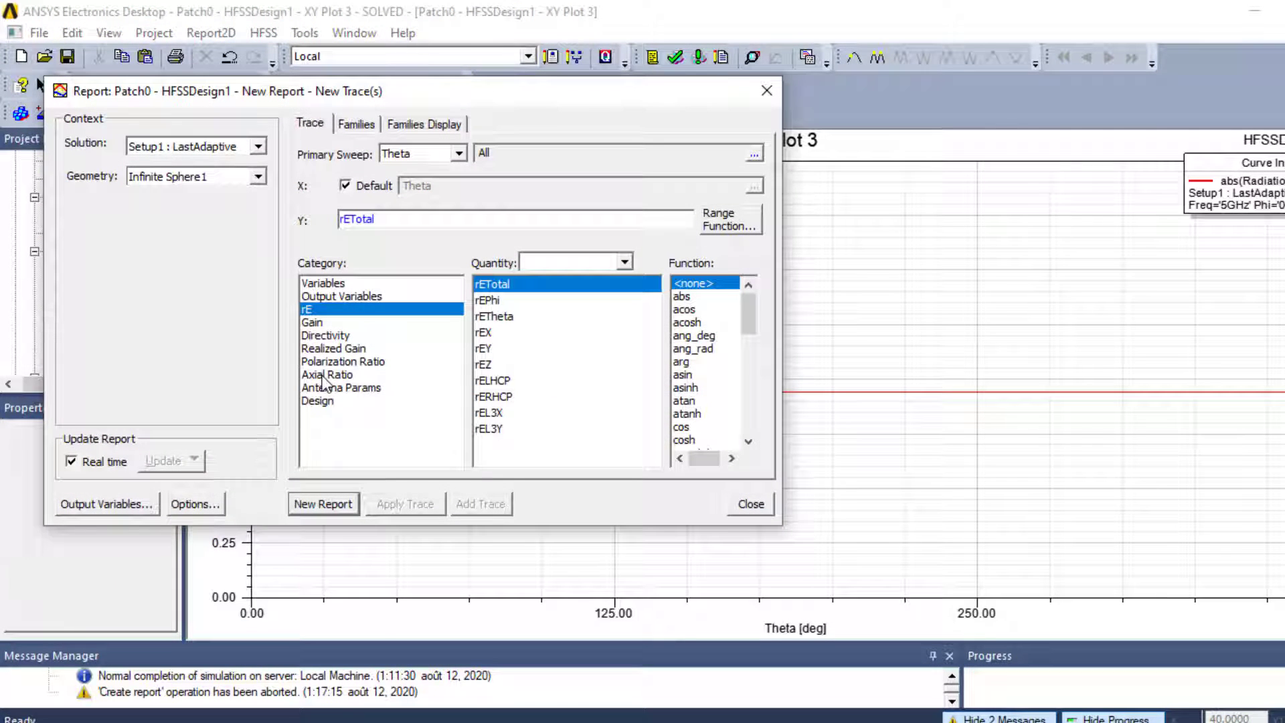
left_click(325, 388)
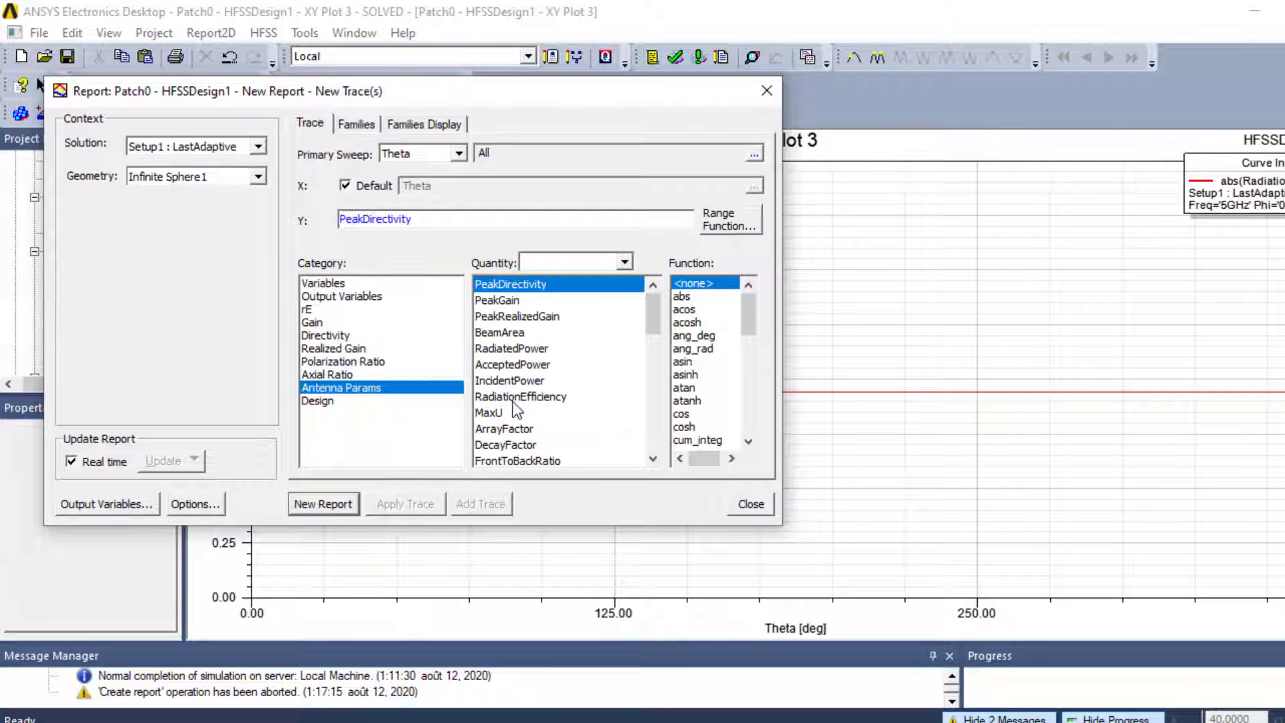
left_click(516, 396)
left_click(702, 297)
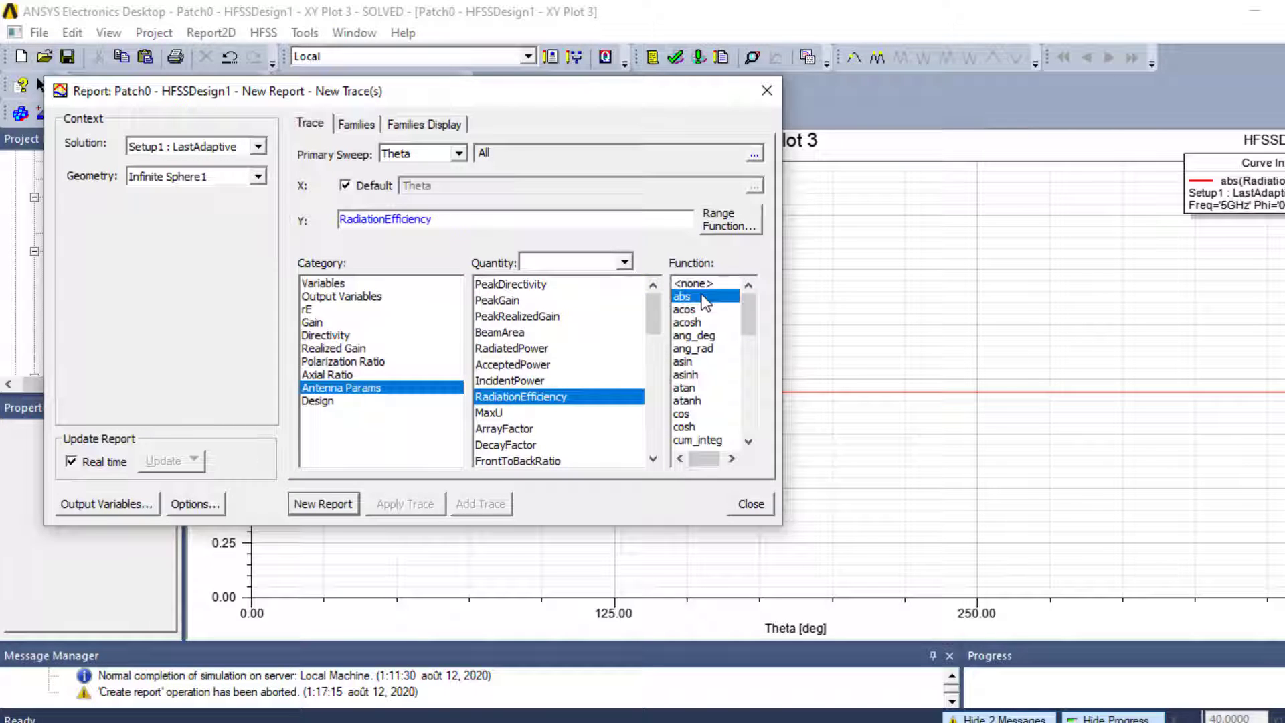
Change the primary sweep from Theta to Phi and review the sweep families
left_click(459, 154)
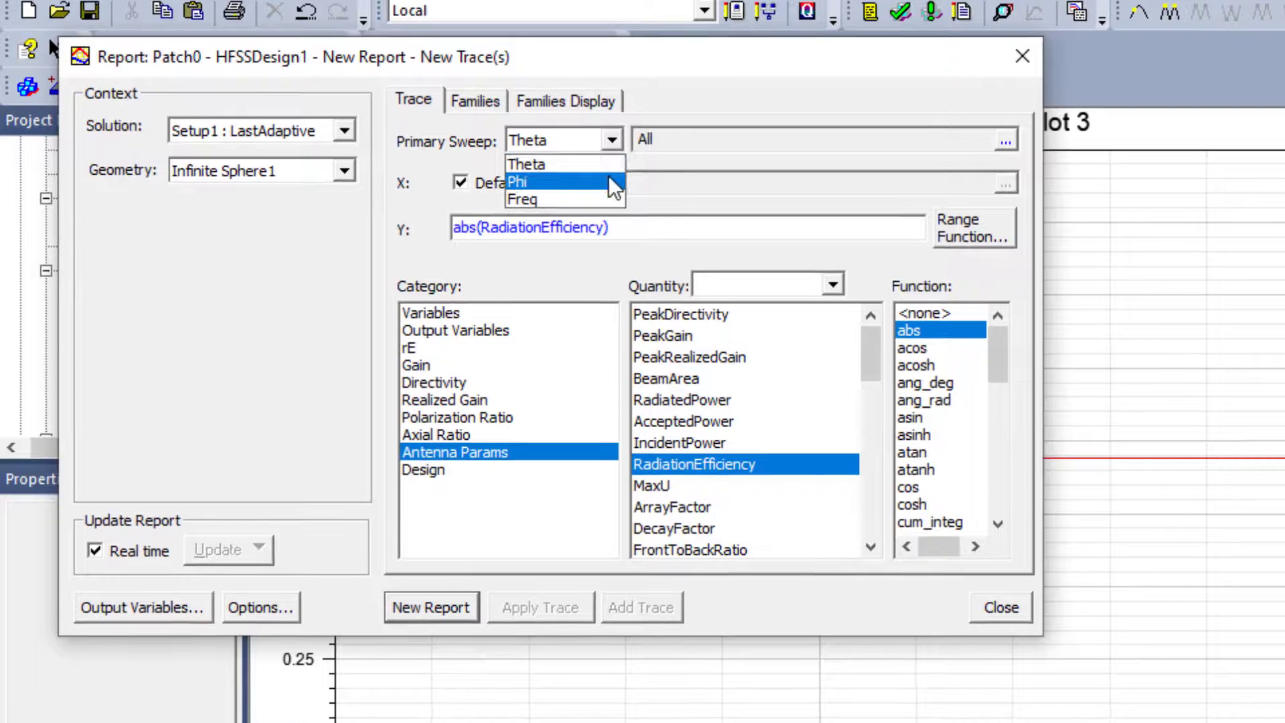
left_click(543, 184)
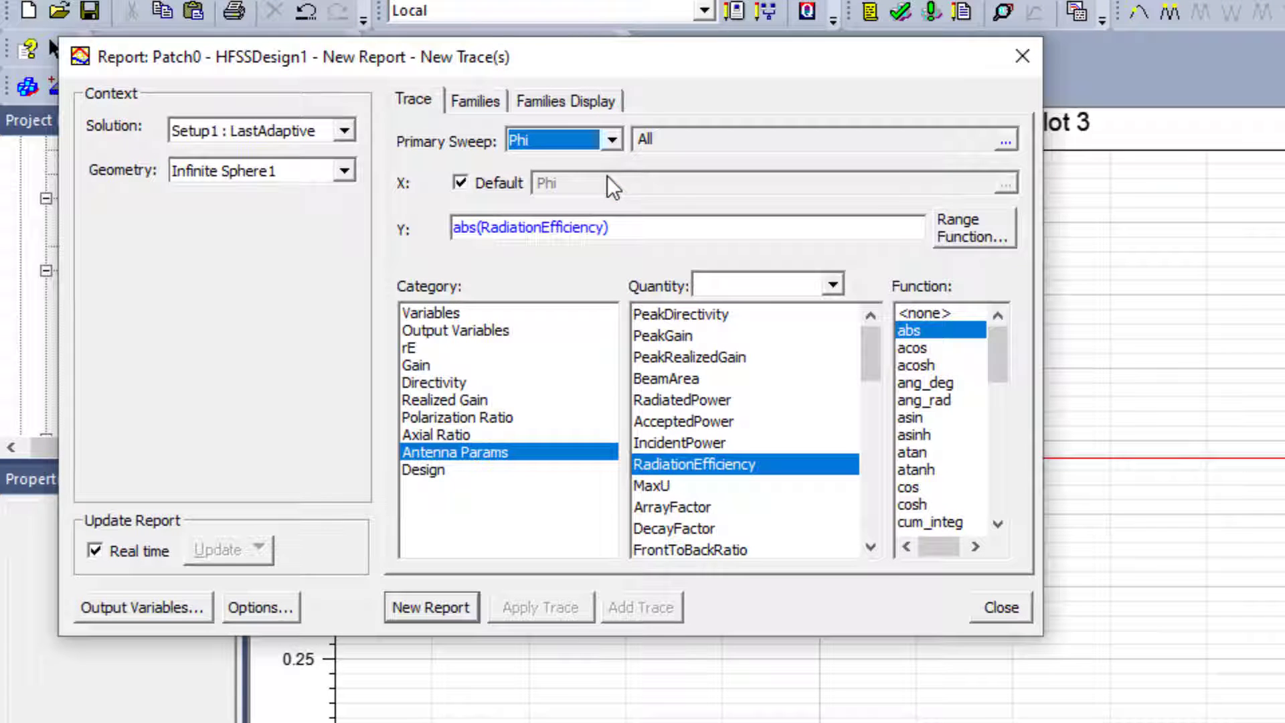
left_click(474, 100)
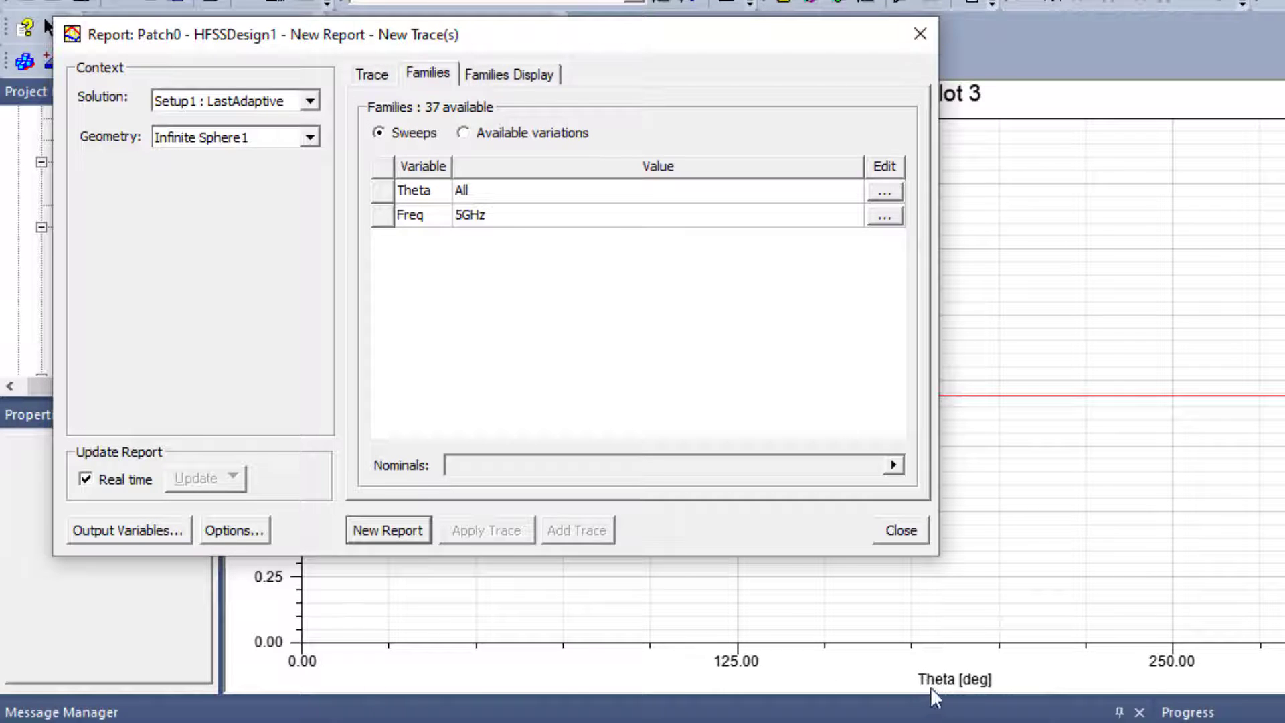
left_click(372, 75)
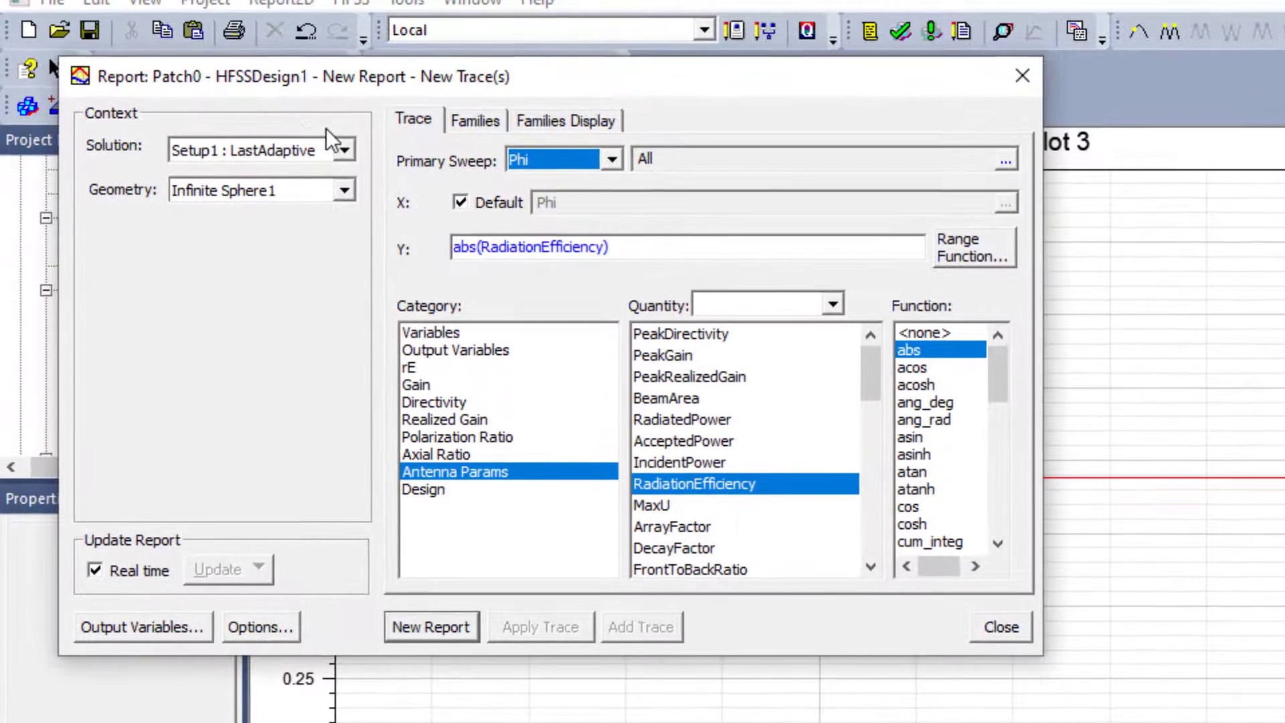
Use the Setup1 : Sweep solution with Freq as primary sweep over all values
left_click(310, 101)
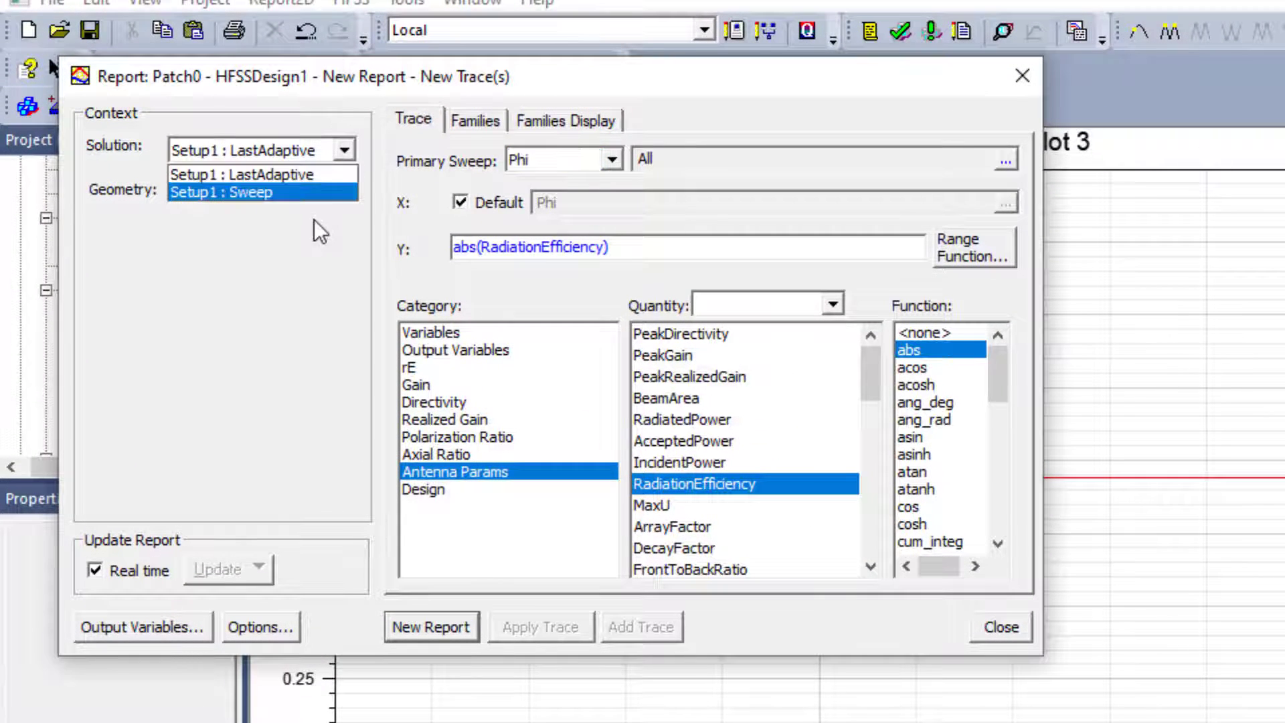
left_click(264, 192)
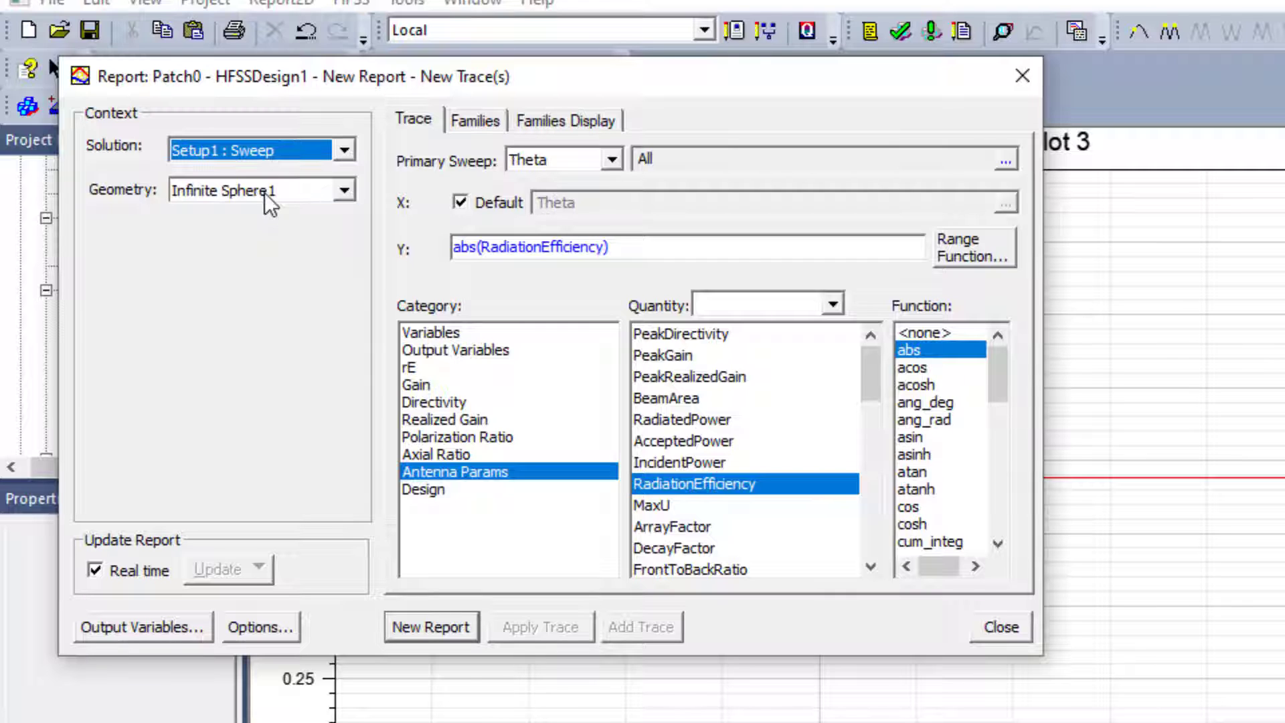
left_click(613, 162)
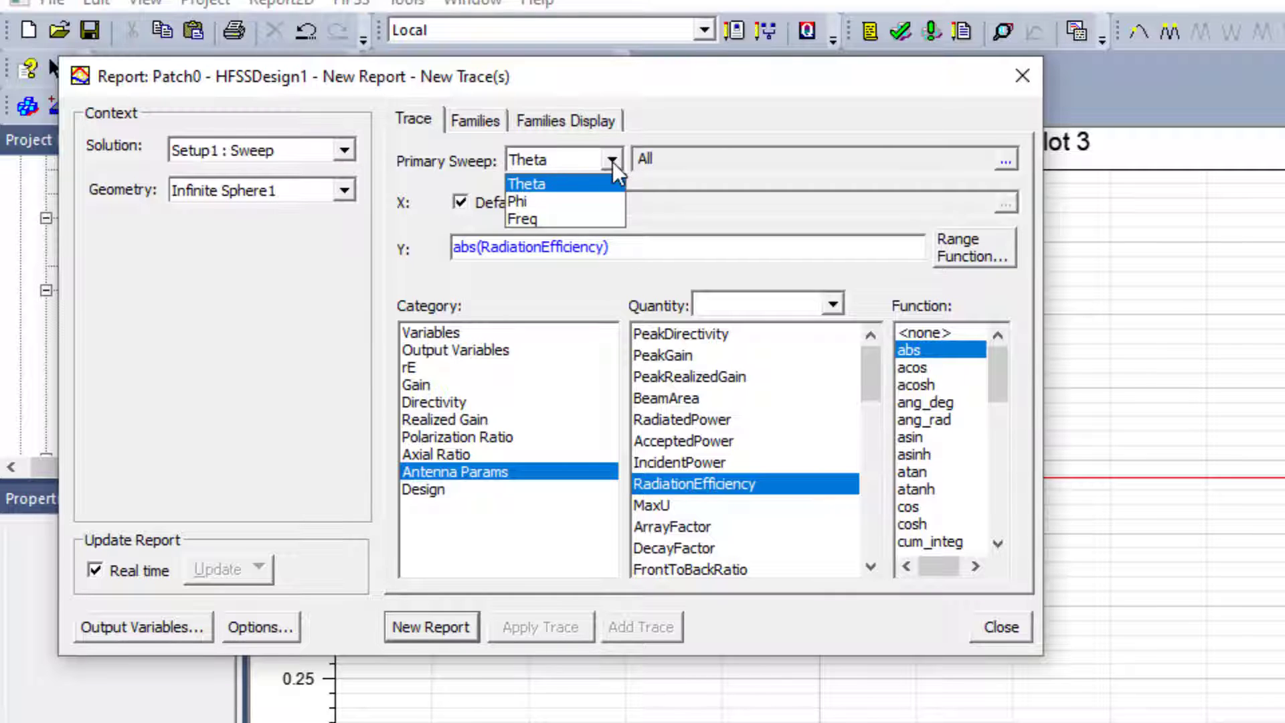
left_click(588, 219)
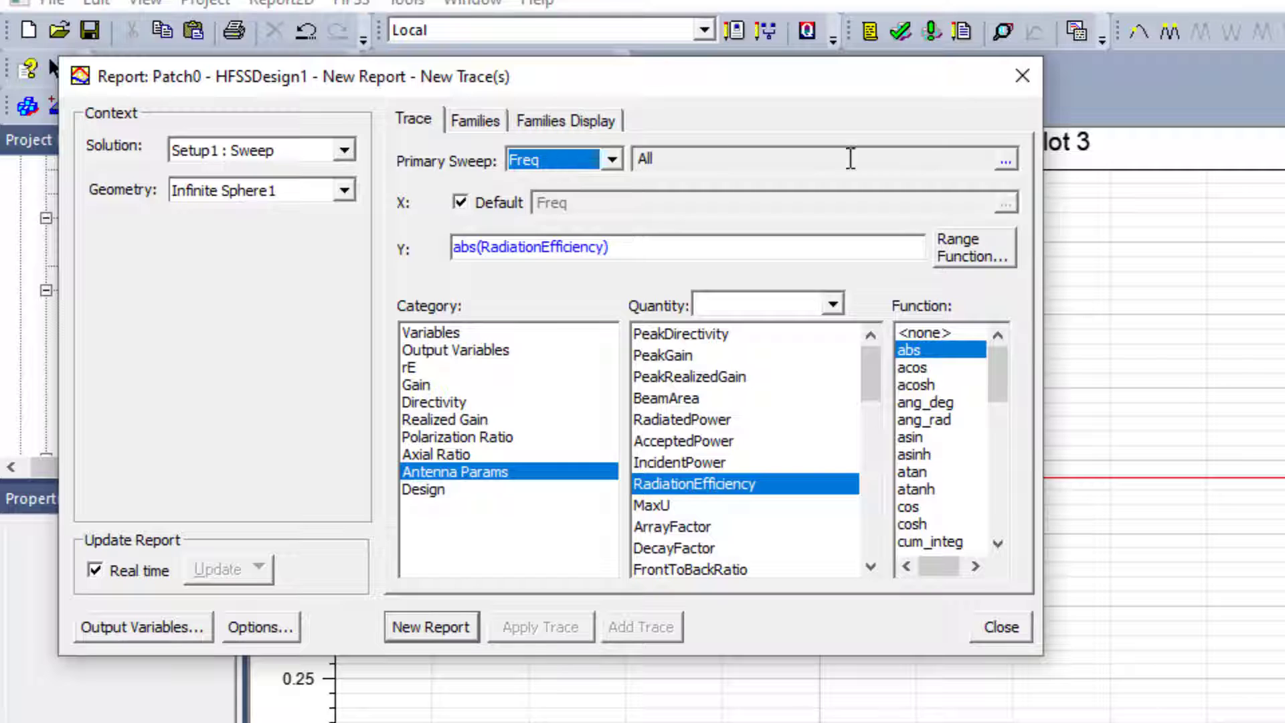
left_click(1006, 164)
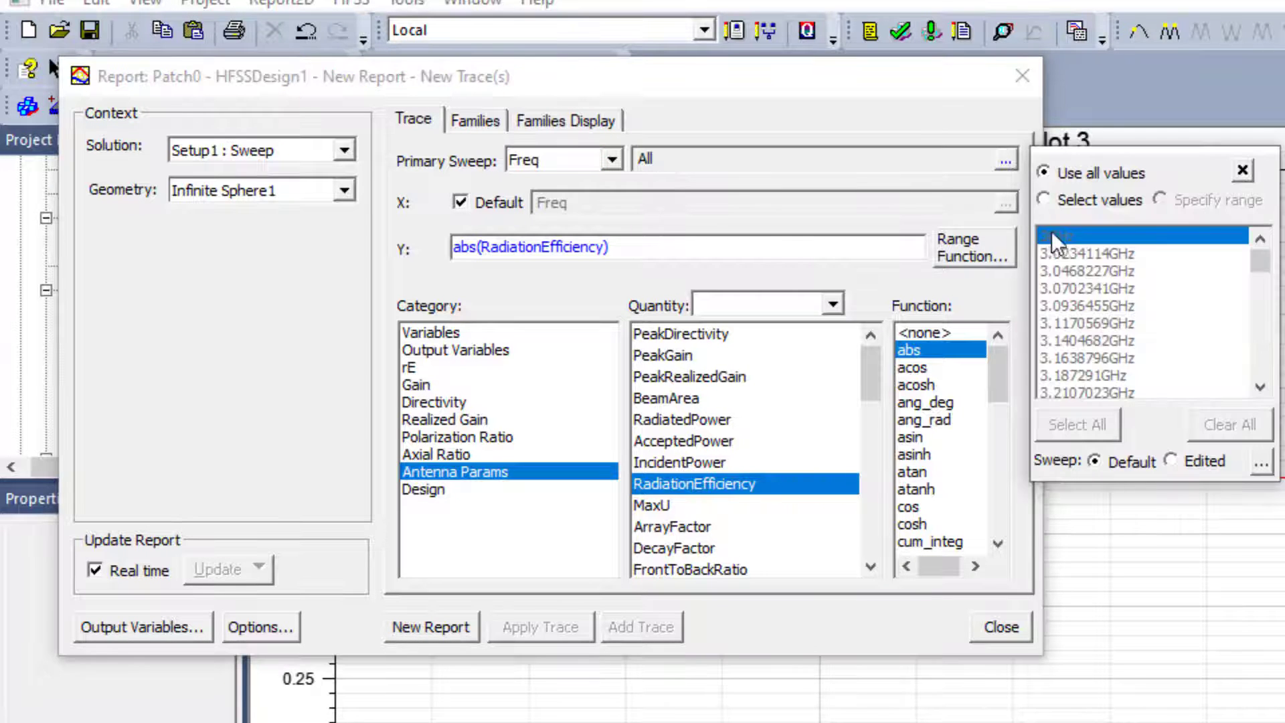
left_click(1070, 198)
left_click_drag(1261, 261, 1256, 231)
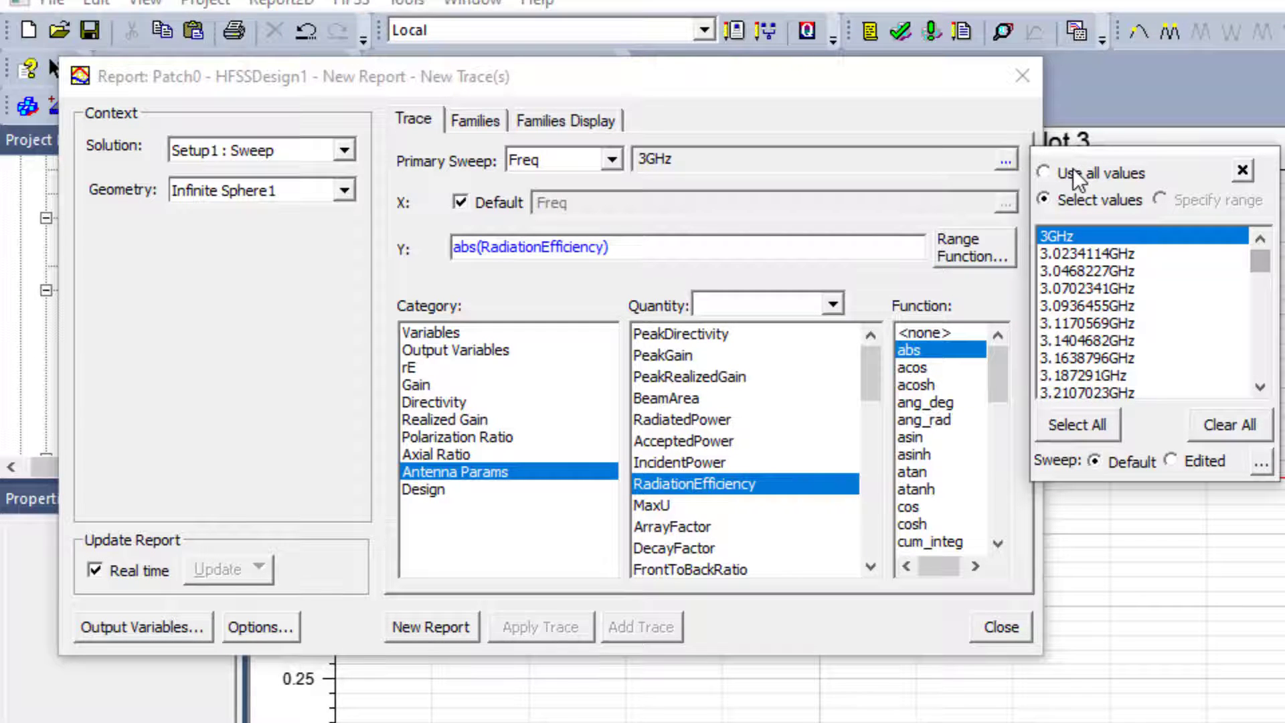
left_click(1084, 175)
Try the Setup1 : LastAdaptive solution with Freq as primary sweep and inspect its values
left_click(343, 153)
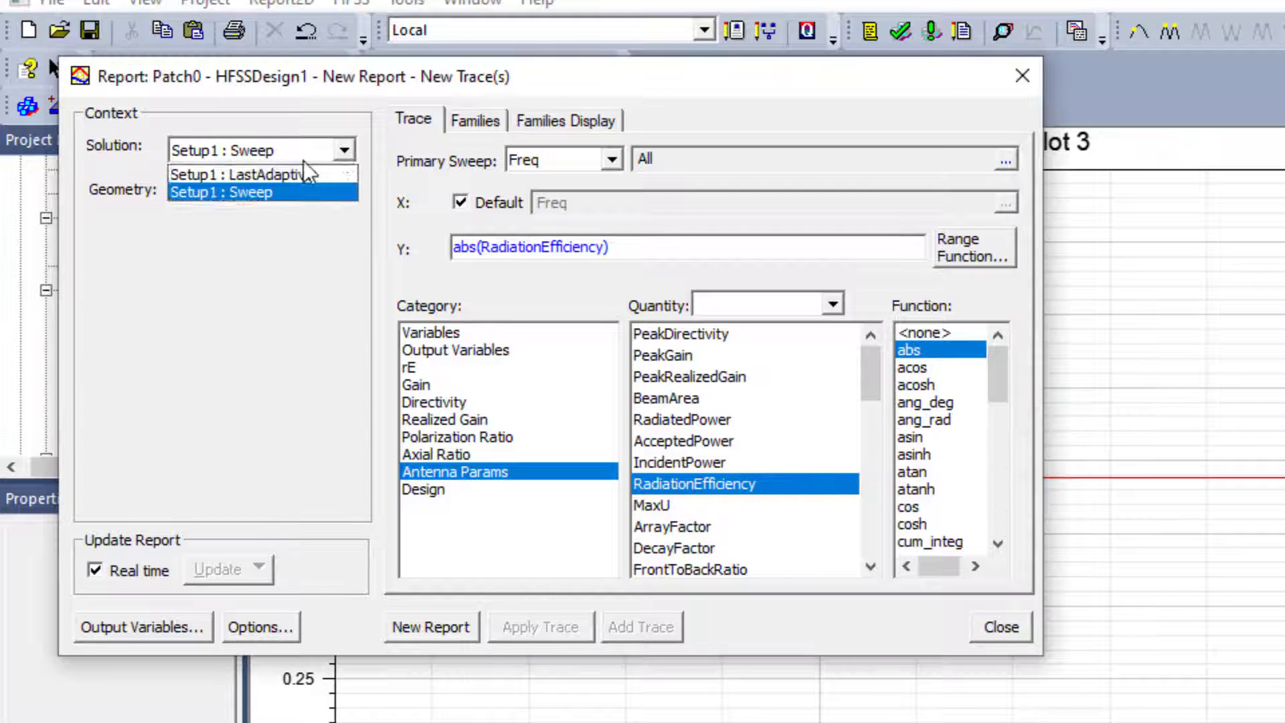
left_click(264, 175)
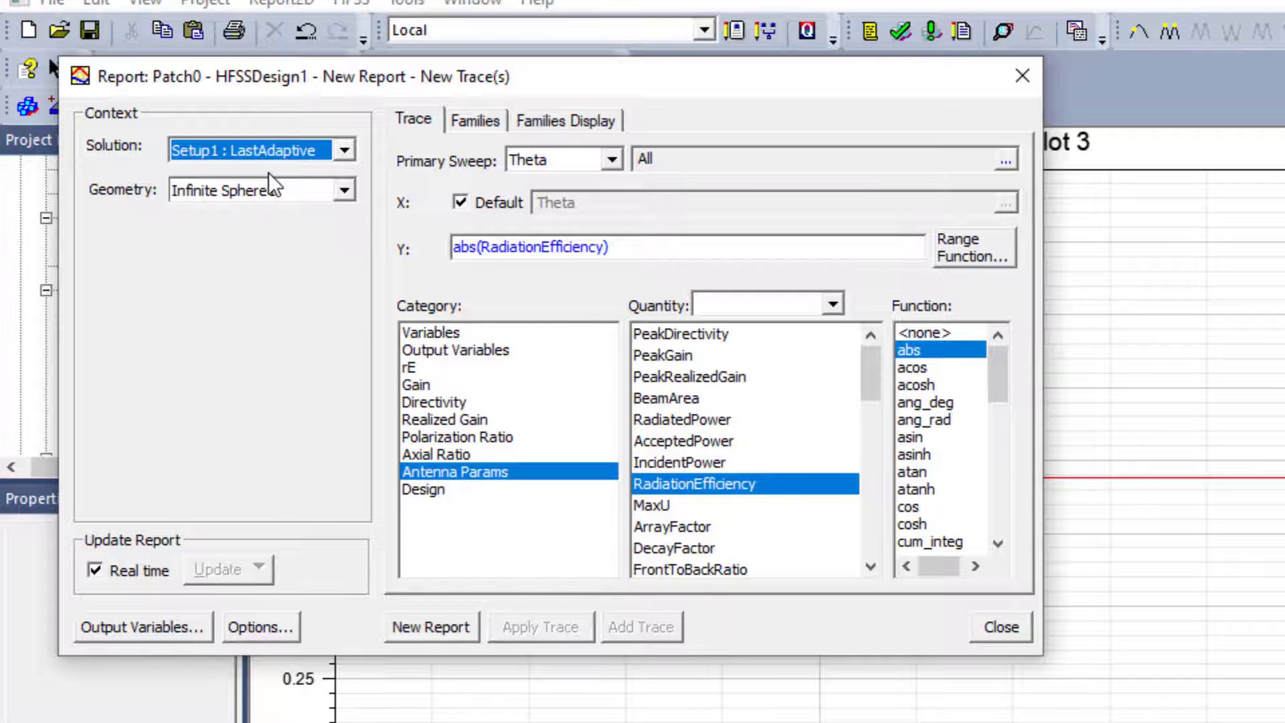
left_click(611, 160)
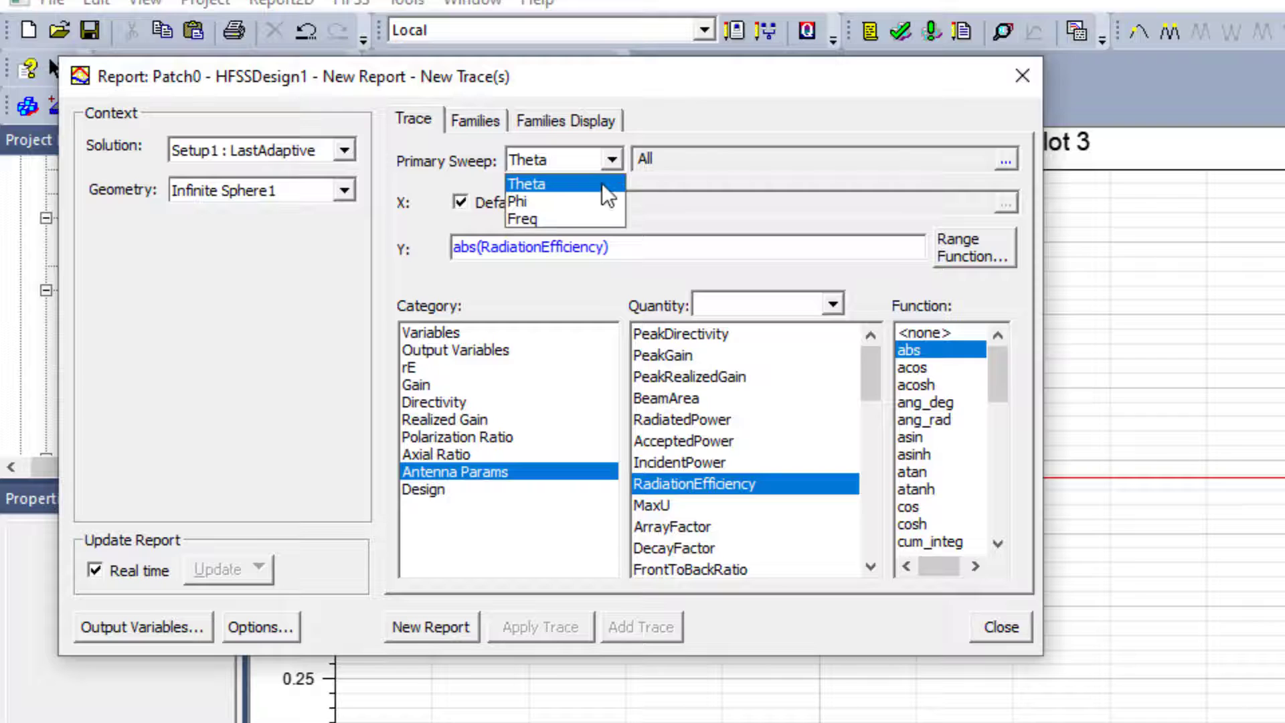
left_click(592, 218)
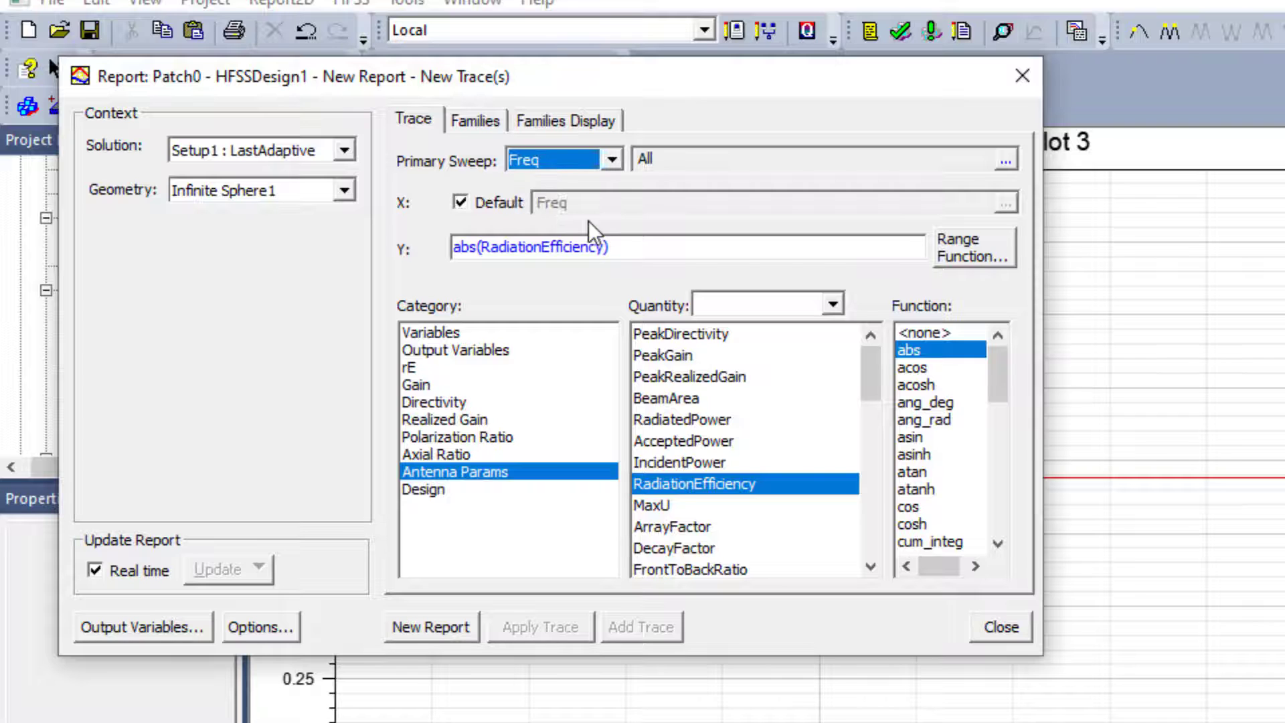
left_click(1006, 160)
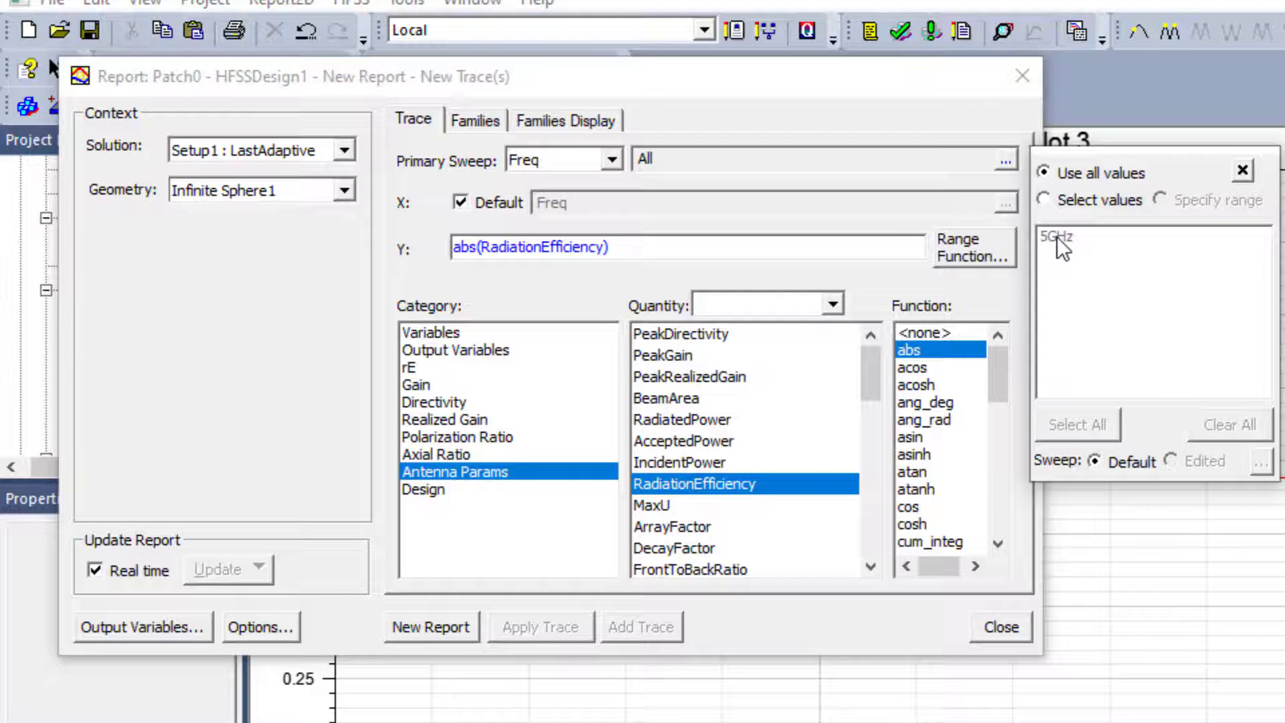
left_click(1242, 171)
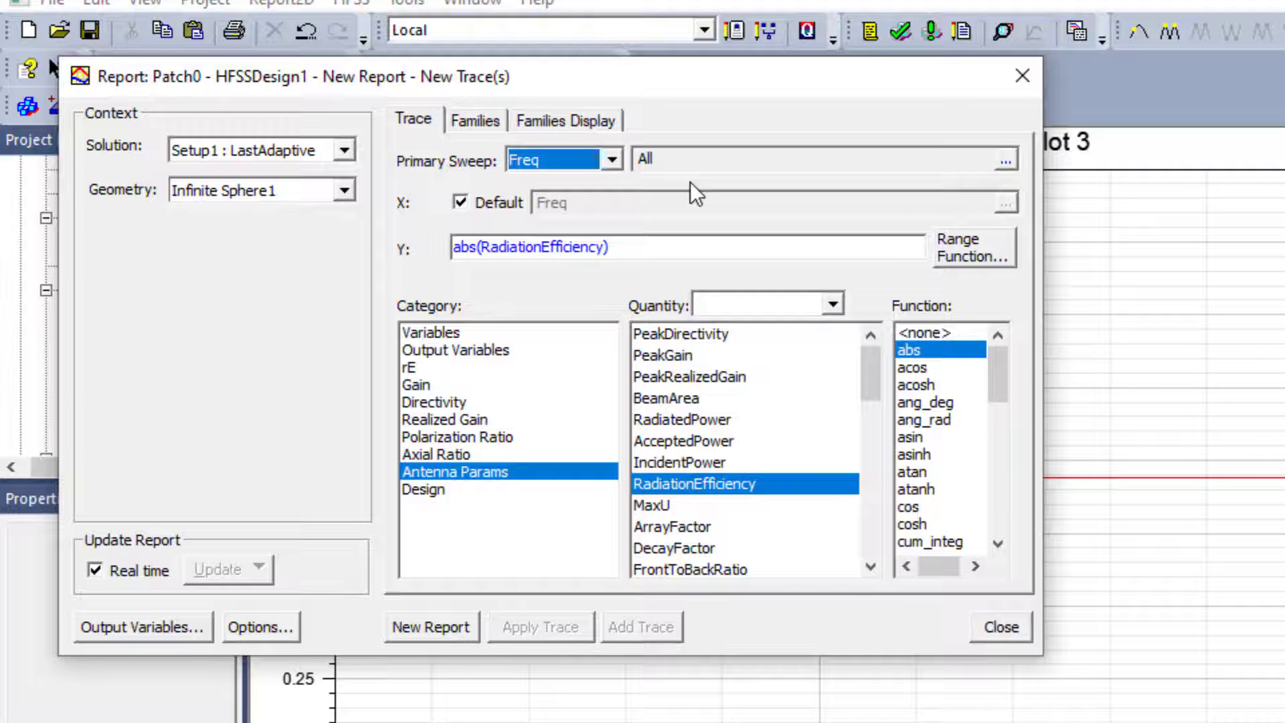
Return to Setup1 : Sweep with Freq as primary sweep and view the Theta/Phi families
left_click(345, 150)
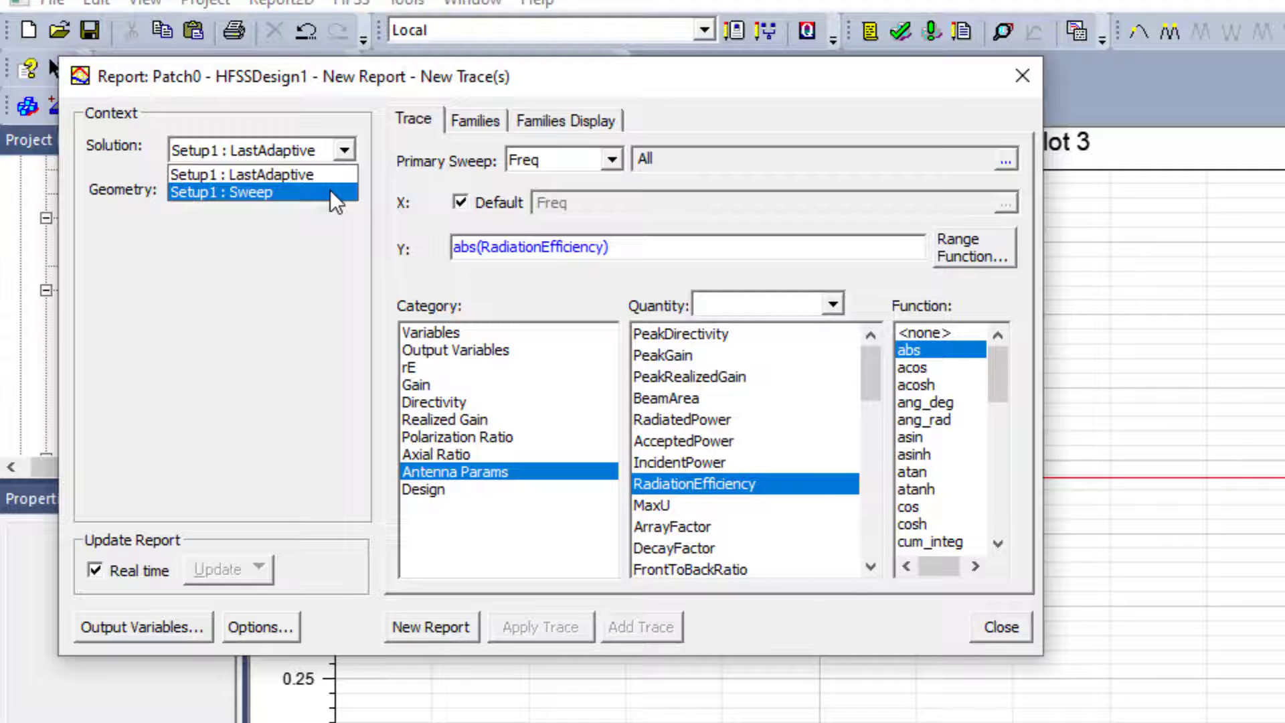
left_click(331, 191)
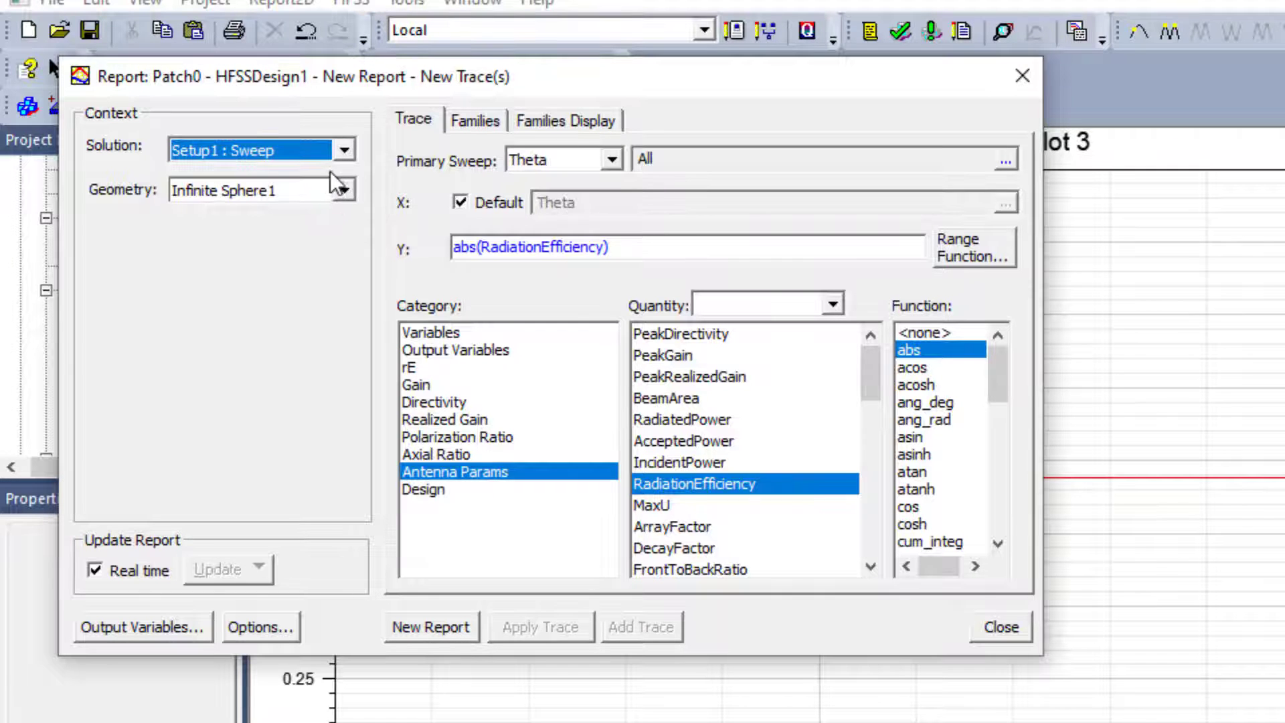
left_click(610, 160)
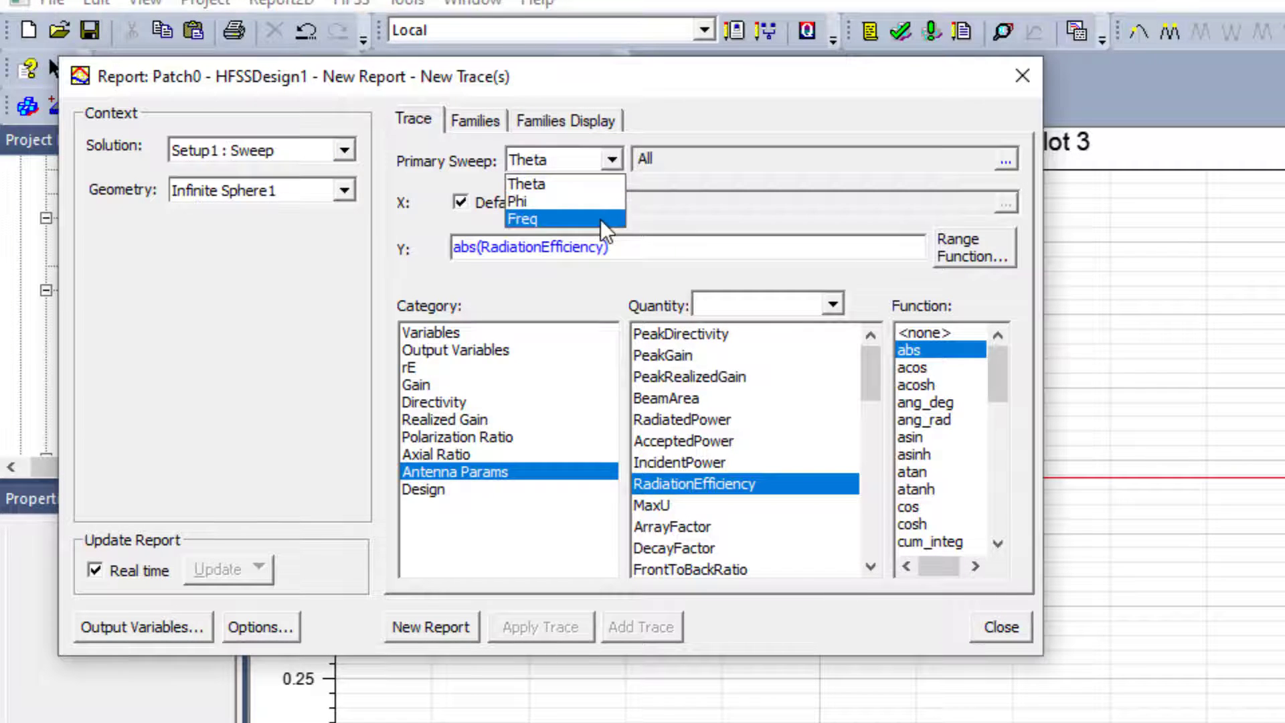
left_click(601, 219)
left_click(479, 127)
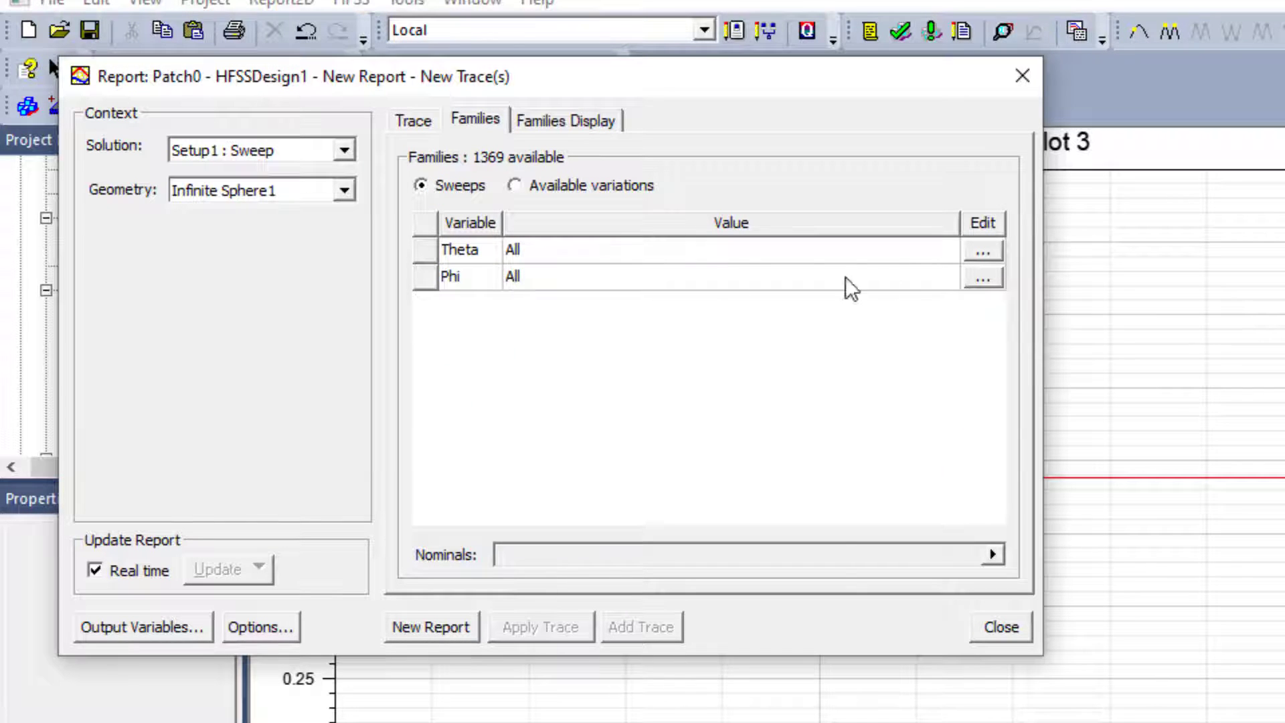
Fix Theta and Phi at 0deg and create the efficiency-versus-frequency report as XY Plot 4
left_click(981, 250)
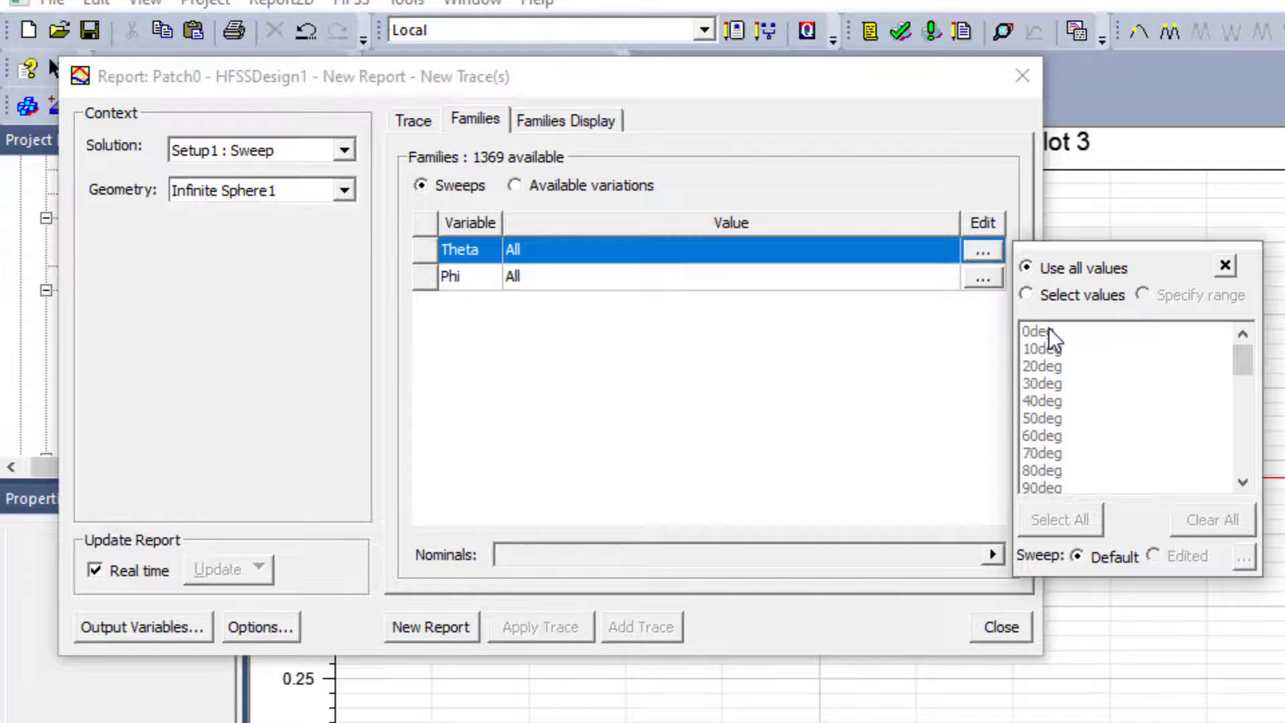
left_click(1038, 332)
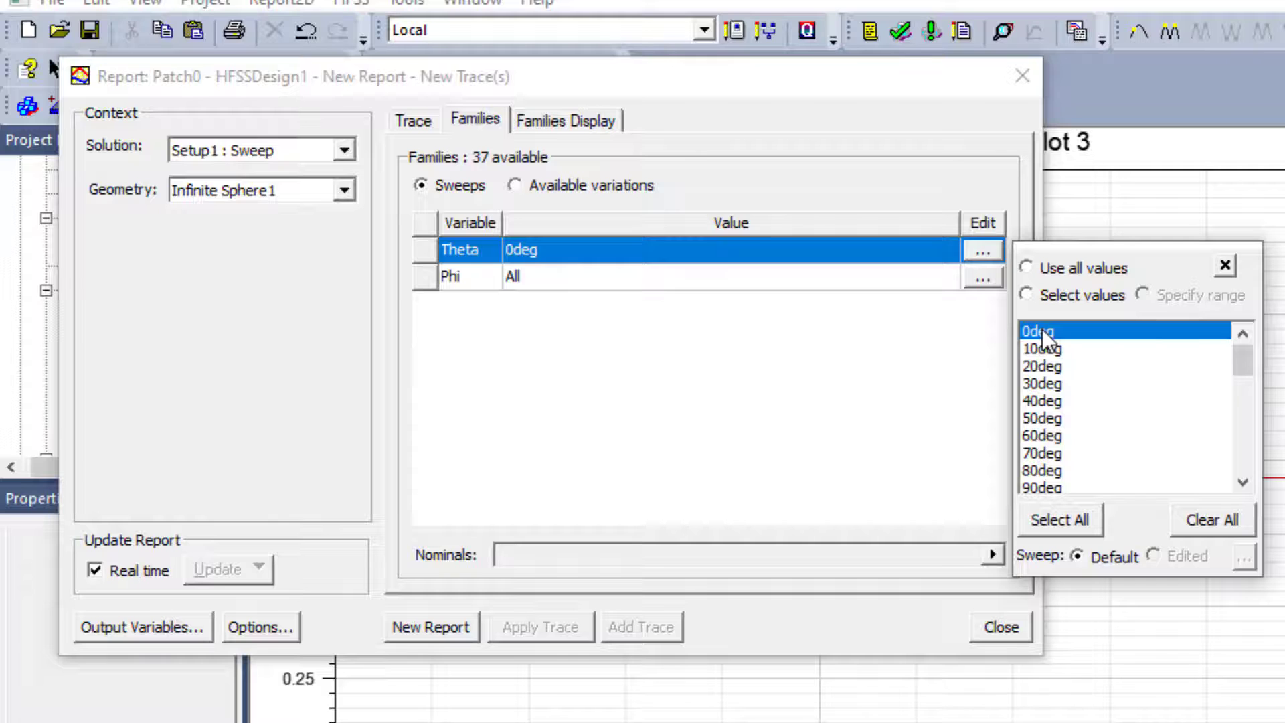
left_click(981, 276)
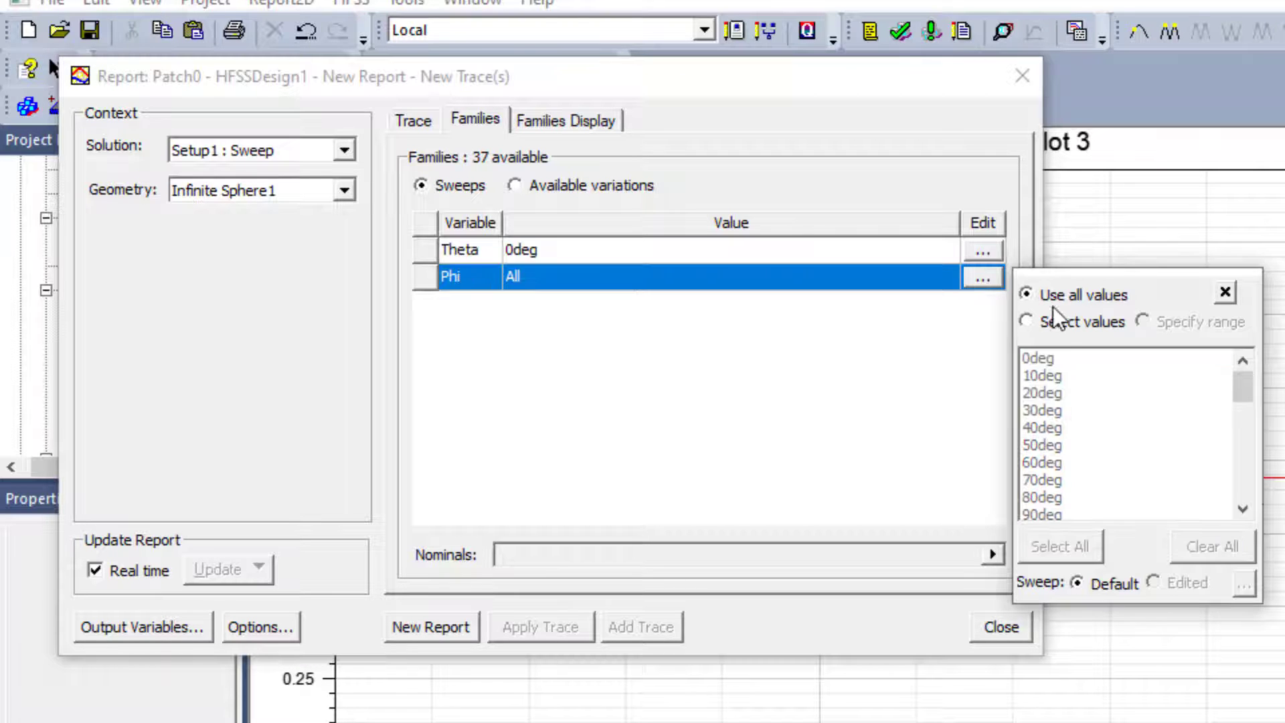
left_click(1062, 358)
left_click(925, 356)
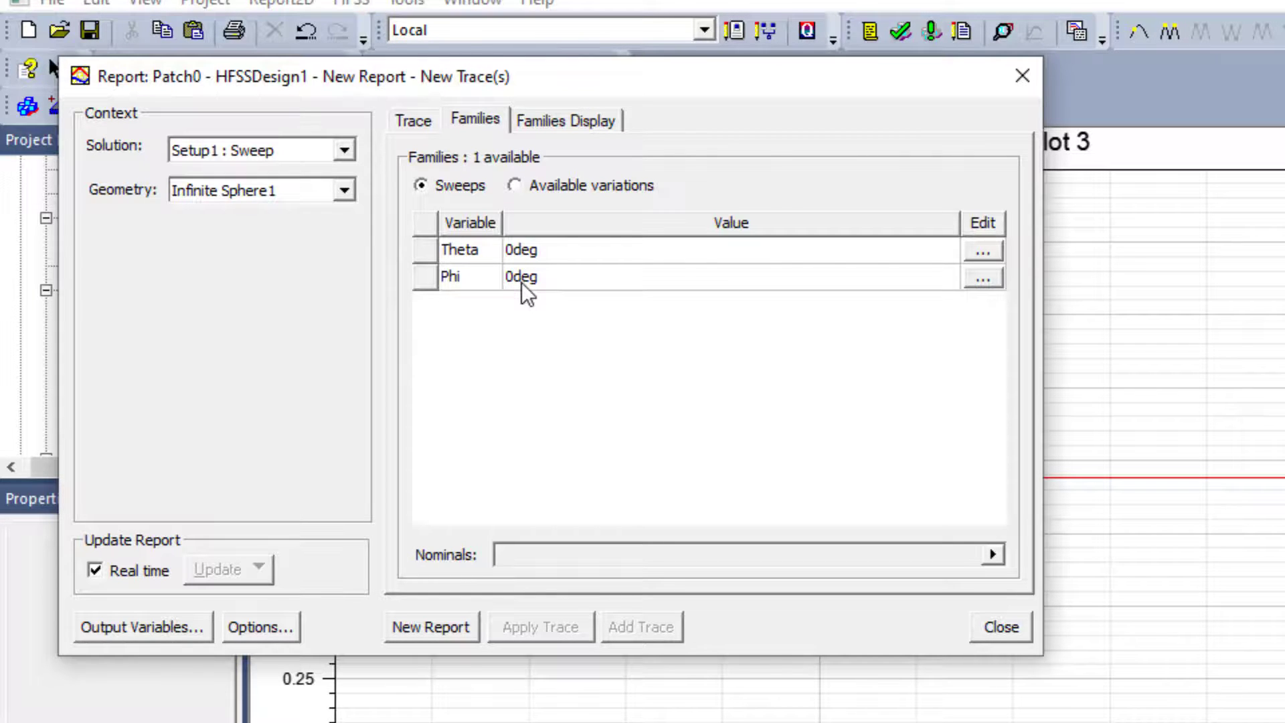
left_click(415, 627)
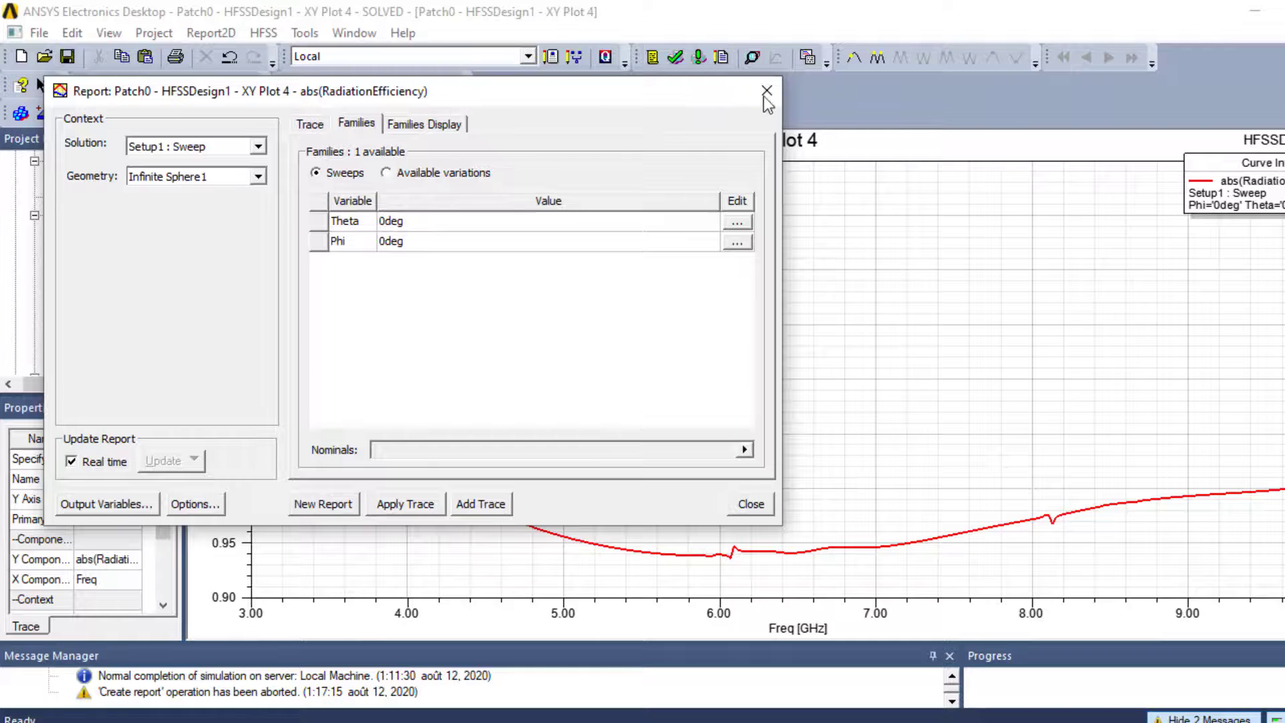
Close the Report dialog to show XY Plot 4, efficiency falling from about 1.25 to 0.94
left_click(766, 92)
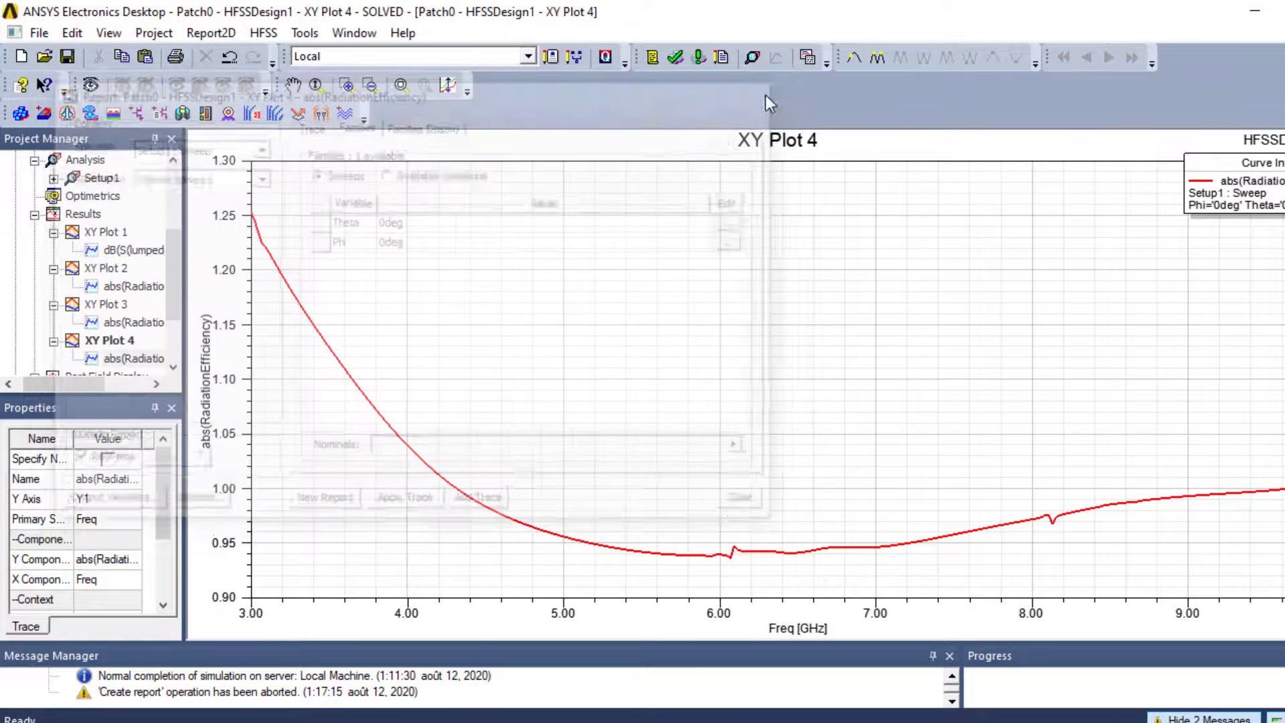